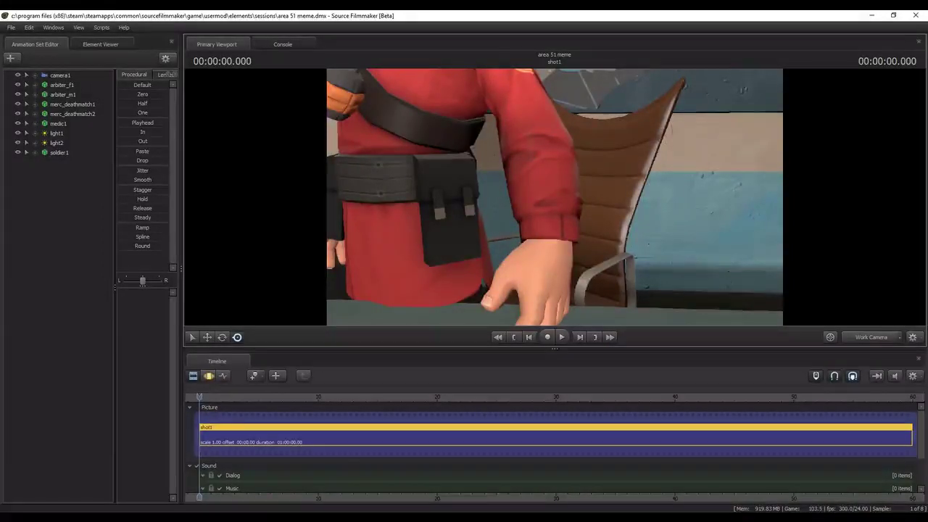
Select soldier1 in the Animation Set Editor and expand its control groups.
click(59, 152)
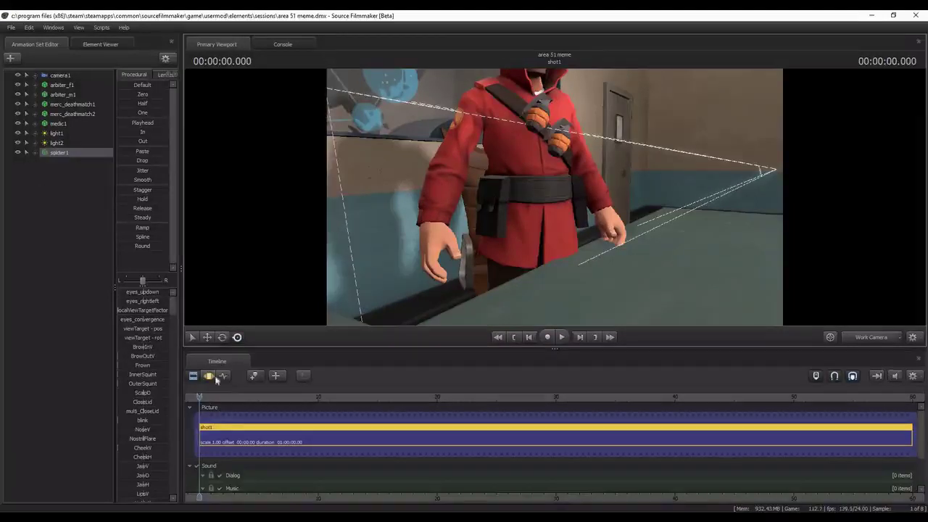
click(35, 151)
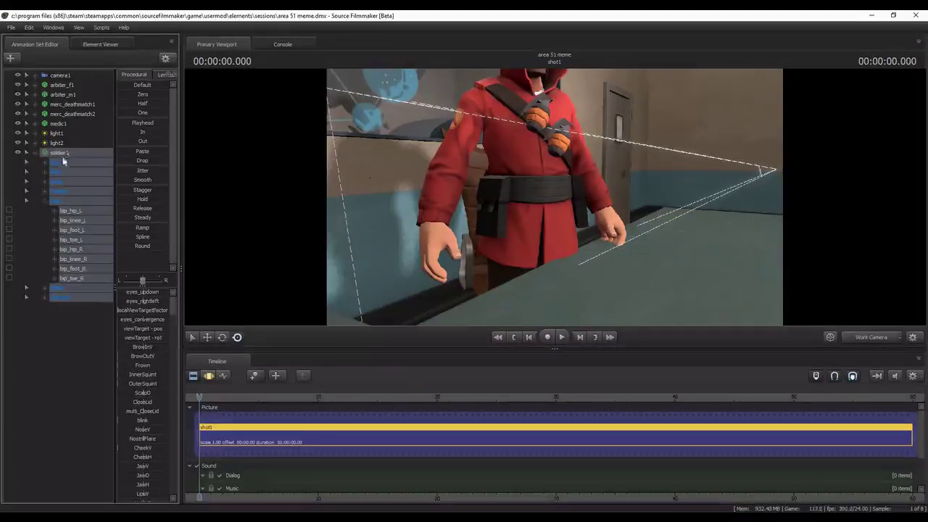
Expand soldier1's Legs group and orbit the view down to the chair.
click(45, 200)
click(72, 220)
click(71, 210)
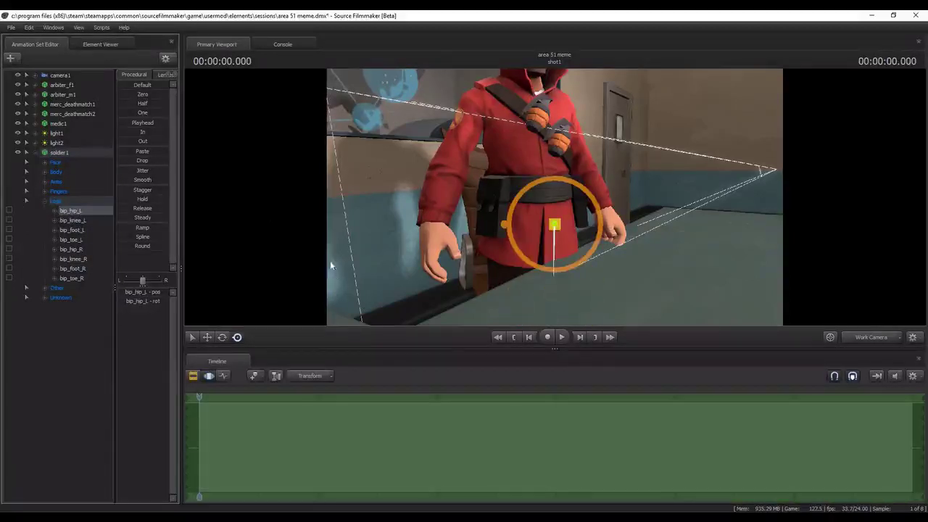
click(61, 153)
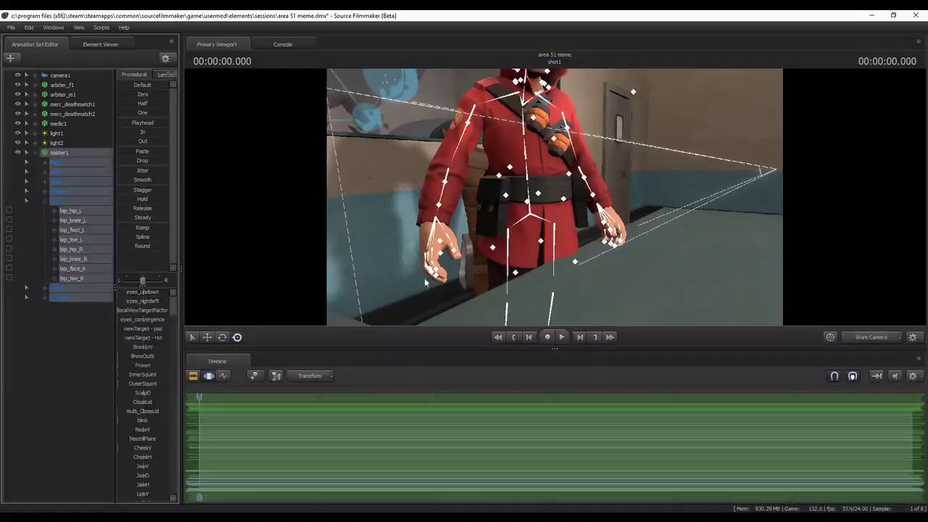
drag(640, 297, 243, 231)
key(w)
drag(576, 208, 576, 209)
Expand the Body group and lower bip_pelvis onto the office chair seat.
click(79, 210)
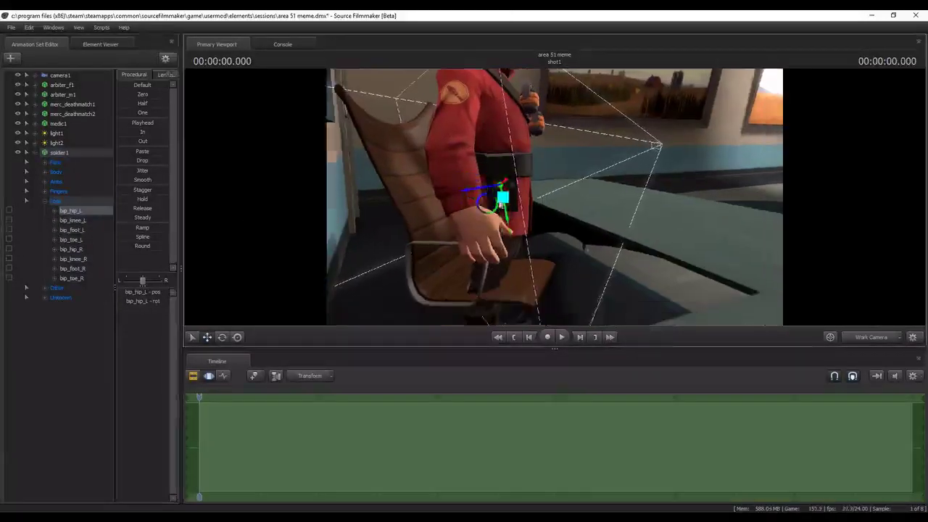
click(73, 203)
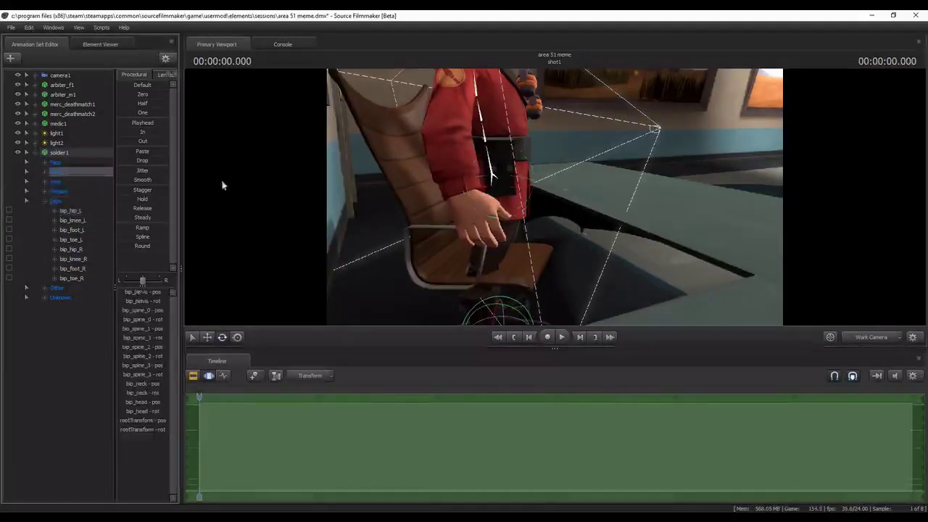
click(45, 172)
click(86, 182)
click(73, 191)
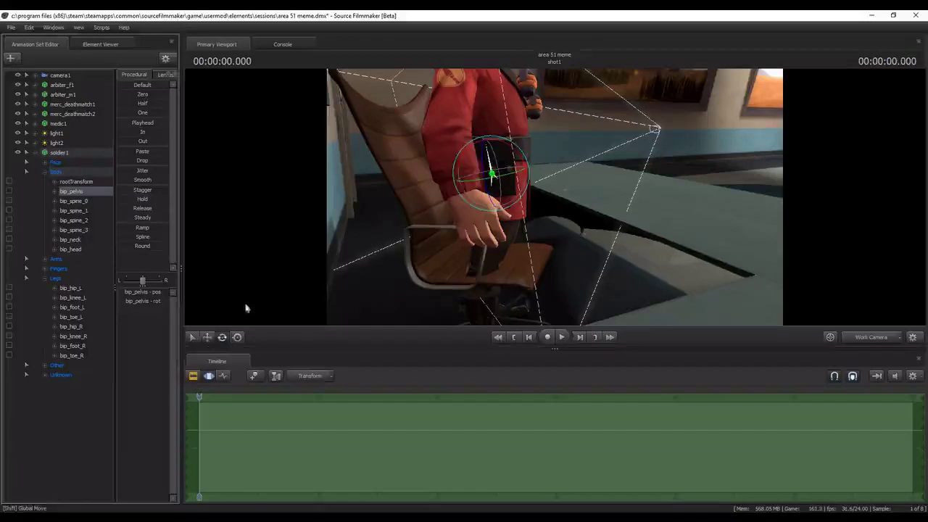
key(w)
drag(492, 163, 534, 206)
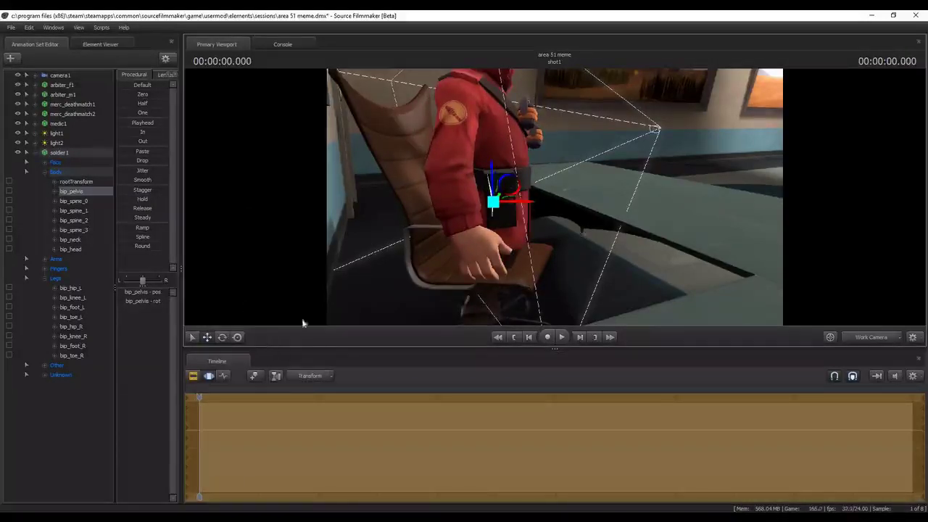
Rotate bip_hip_L forward and bend bip_knee_L down under the desk.
click(71, 288)
key(e)
mouse_move(441, 224)
mouse_down()
mouse_move(477, 188)
mouse_move(508, 196)
mouse_up()
click(72, 298)
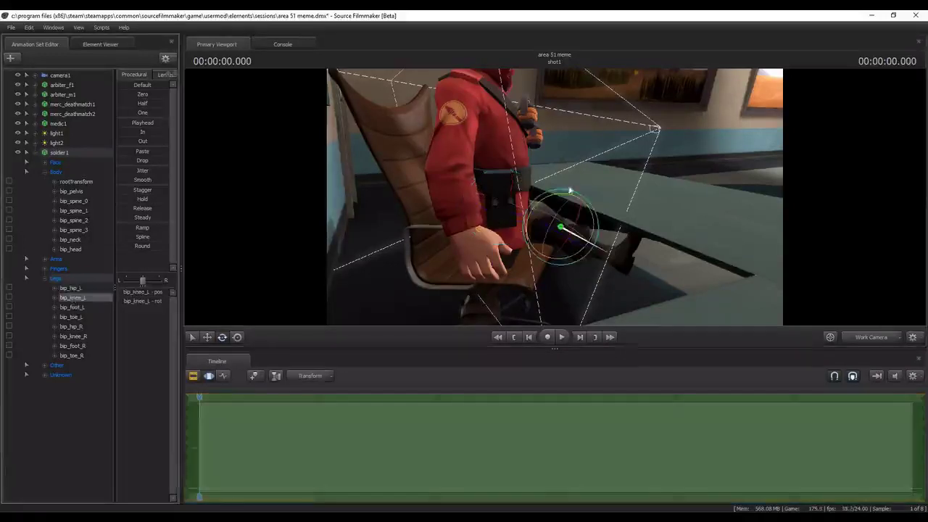
drag(579, 207, 584, 219)
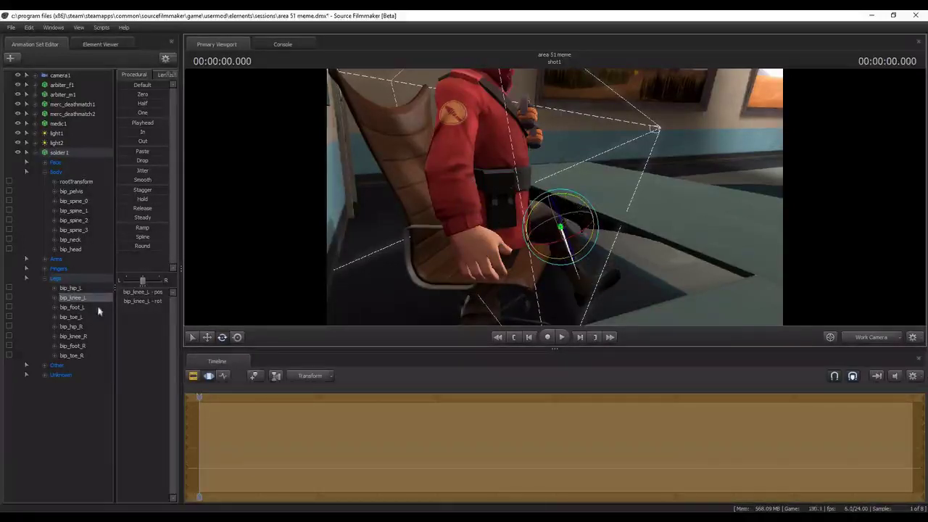
click(71, 191)
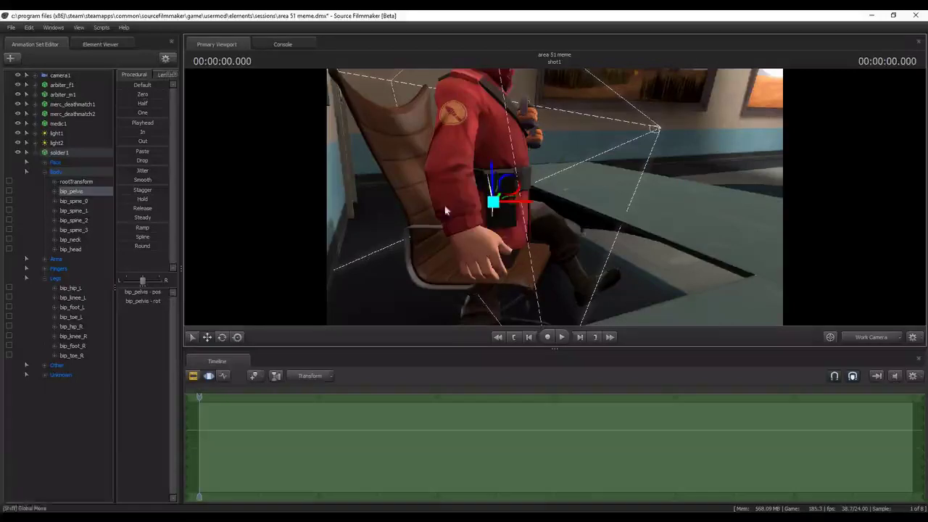
mouse_move(445, 213)
mouse_down()
mouse_move(417, 234)
mouse_move(747, 116)
mouse_move(553, 132)
mouse_move(522, 189)
mouse_move(391, 283)
mouse_up()
Rotate bip_hip_R to bend the right leg down toward the floor.
click(76, 326)
key(e)
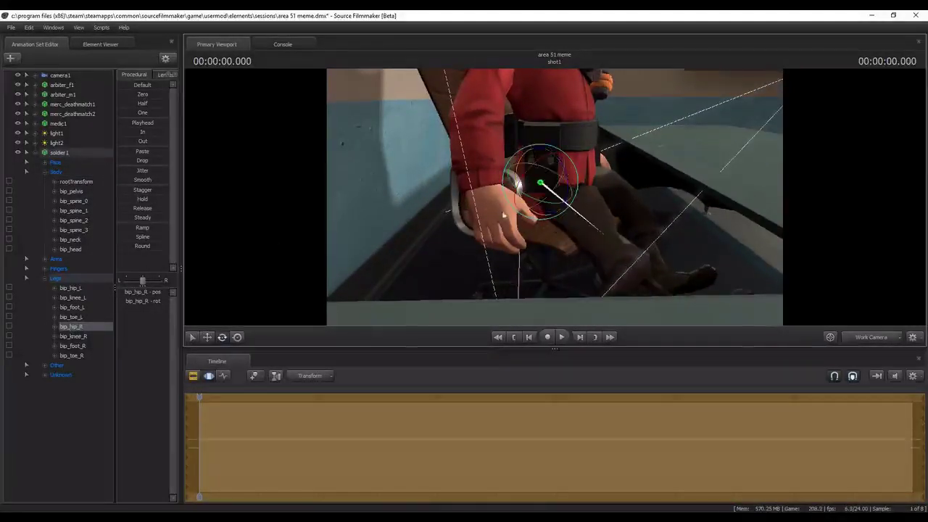
key(Down)
mouse_move(589, 284)
mouse_down()
mouse_move(616, 269)
mouse_move(653, 217)
mouse_up()
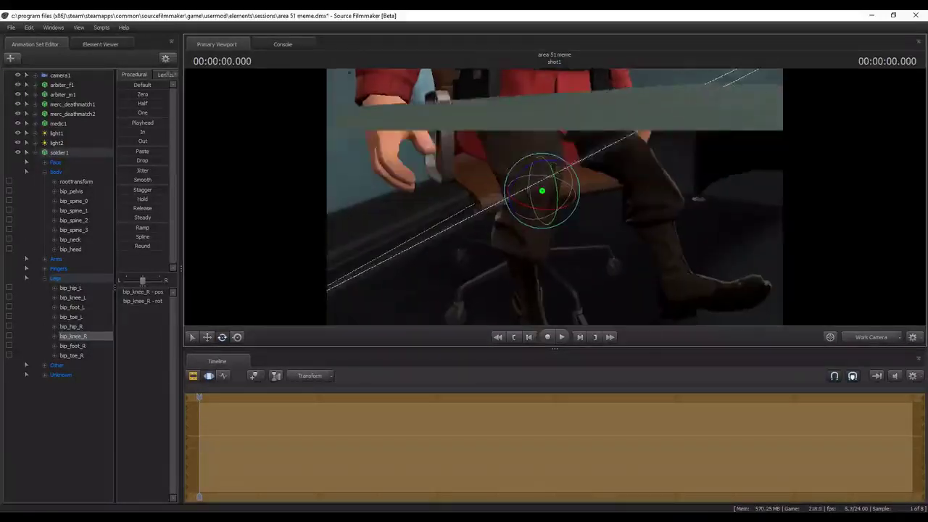
drag(245, 196, 245, 197)
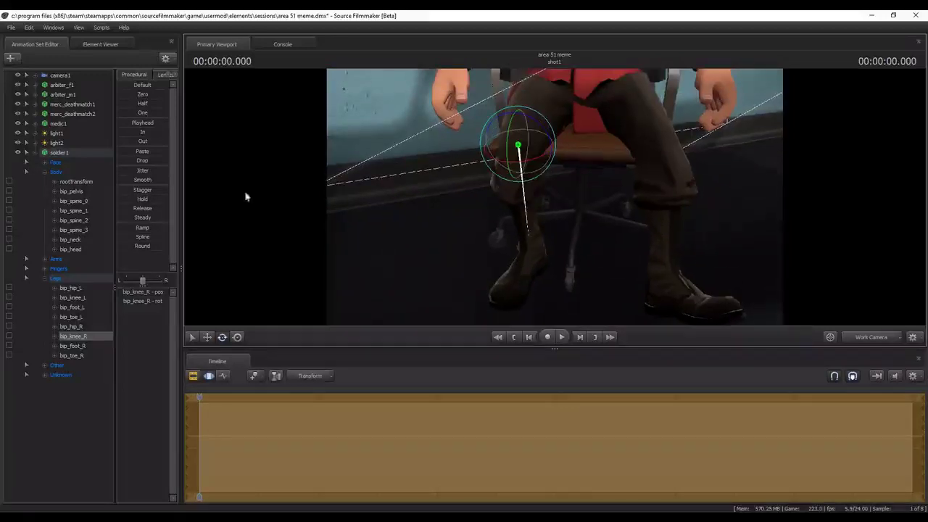
Refine bip_knee_L and bip_hip_L rotations so the left foot plants on the floor.
click(73, 298)
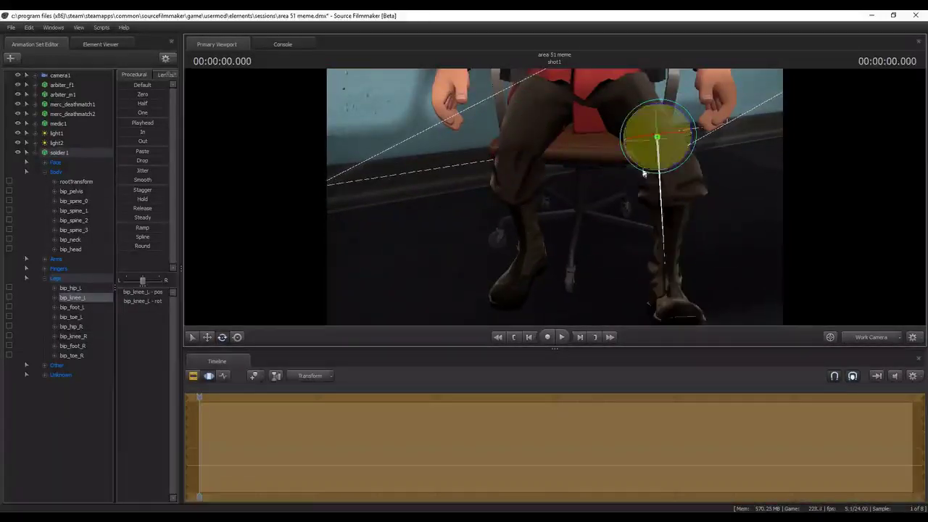
drag(679, 143, 321, 295)
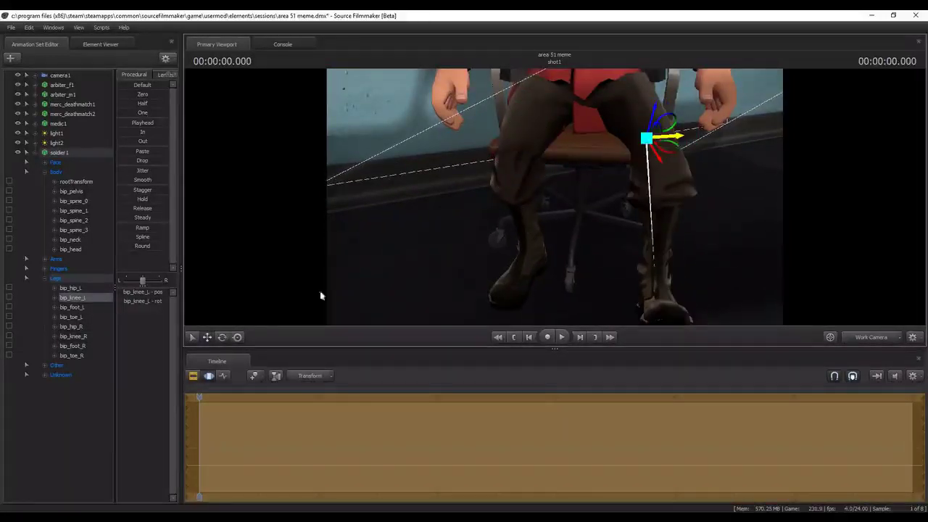
click(221, 339)
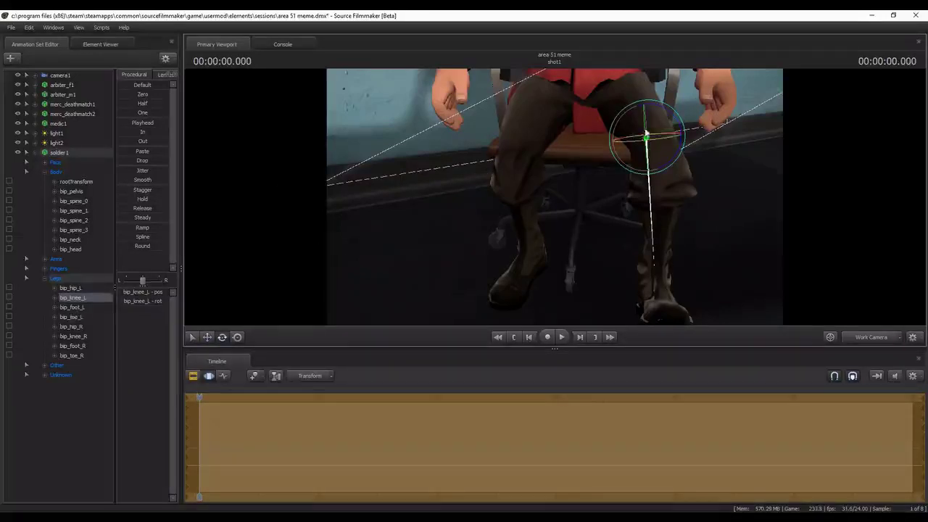
click(70, 288)
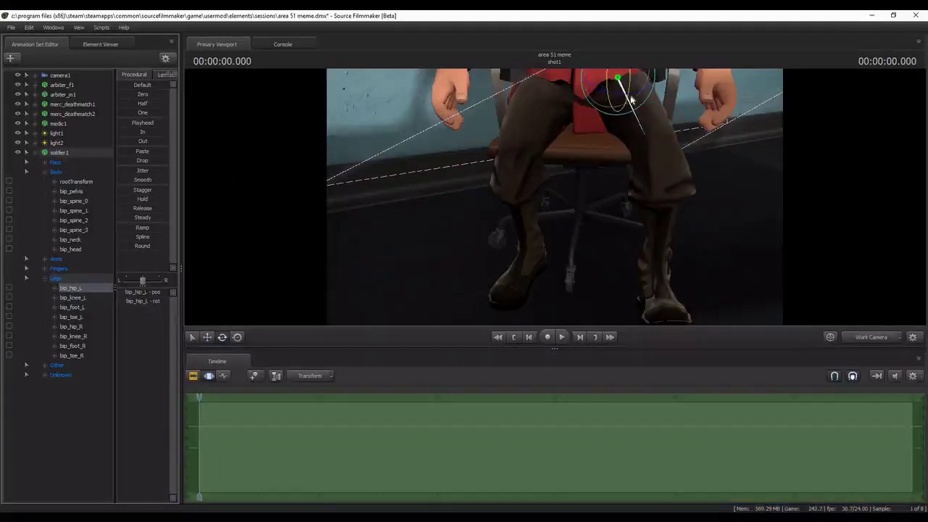
drag(625, 91, 634, 104)
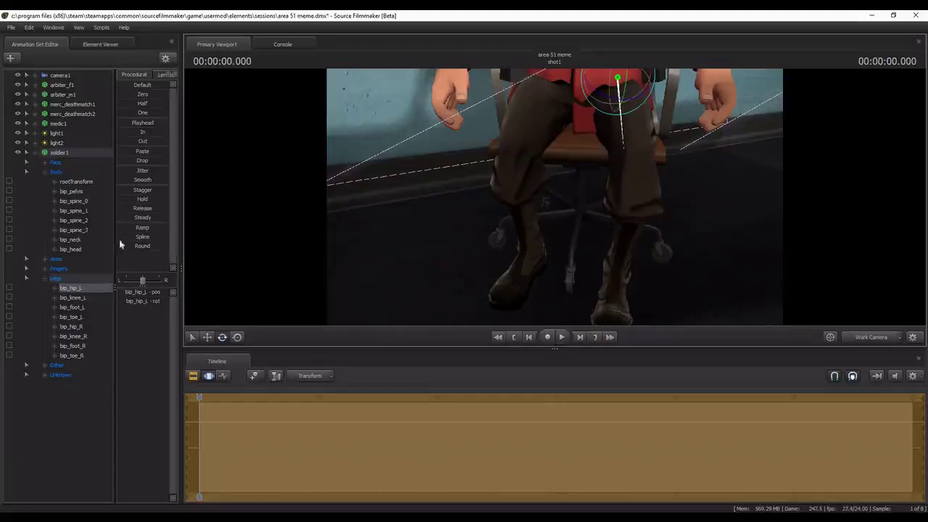
click(73, 298)
mouse_move(649, 137)
mouse_down()
mouse_move(738, 192)
mouse_move(738, 134)
mouse_move(738, 225)
mouse_move(657, 215)
mouse_up()
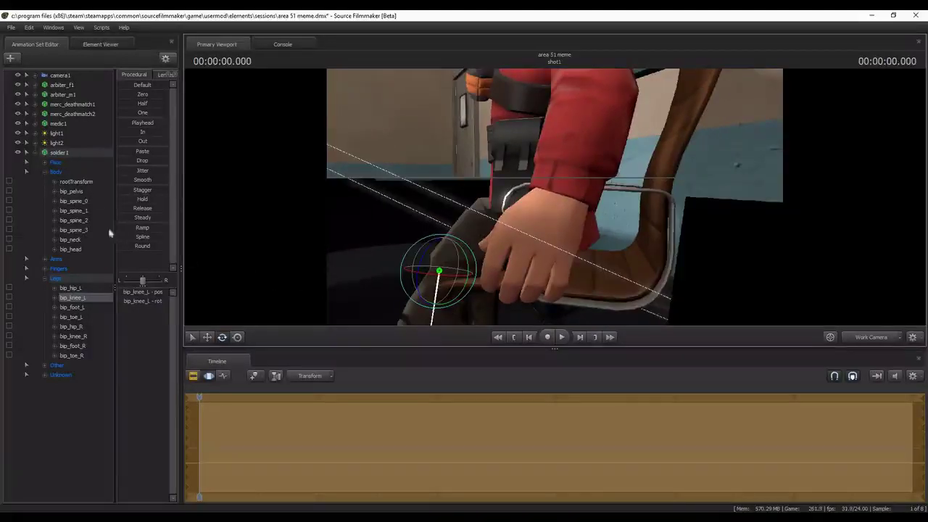
Adjust bip_pelvis on the chair and rotate bip_hip_L and bip_hip_R into seated angles.
click(71, 191)
drag(372, 269, 559, 187)
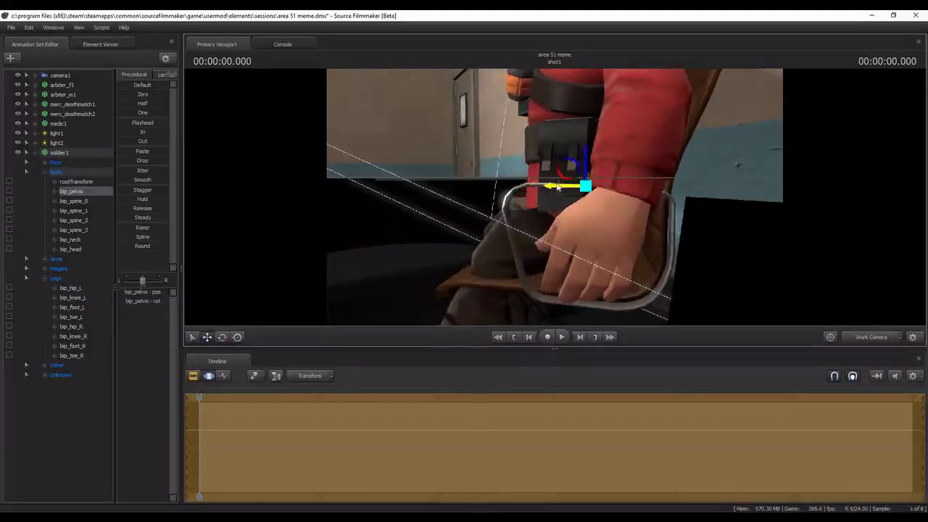
click(70, 288)
key(e)
drag(585, 217, 598, 211)
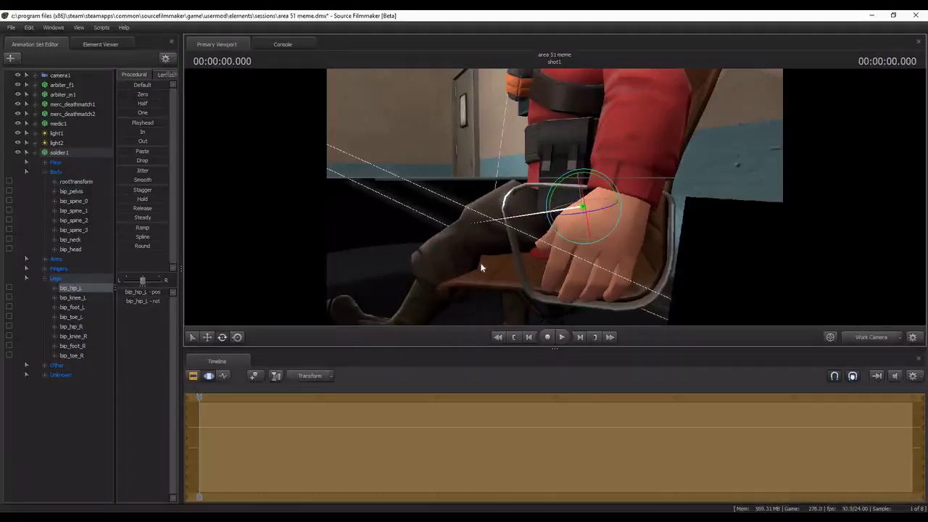
drag(471, 221, 431, 201)
click(71, 327)
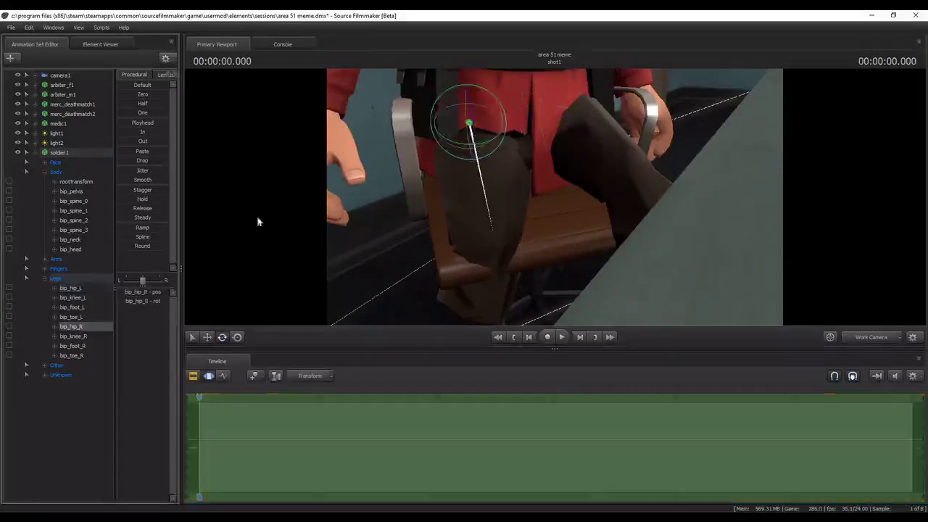
drag(471, 126, 495, 146)
Delete soldier1 and open the Select .MDL file picker showing only workshop models.
click(72, 153)
key(Delete)
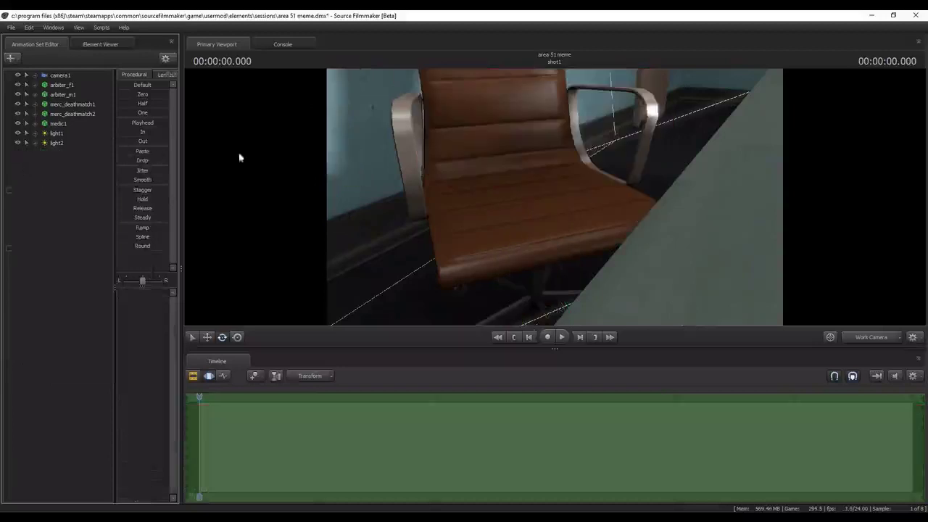
right_click(6, 70)
click(43, 72)
click(222, 108)
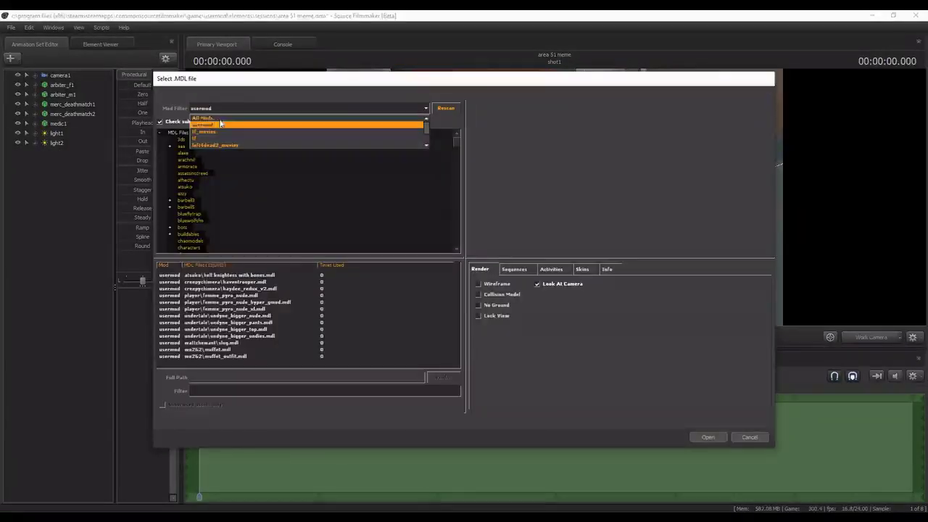
click(217, 117)
click(218, 108)
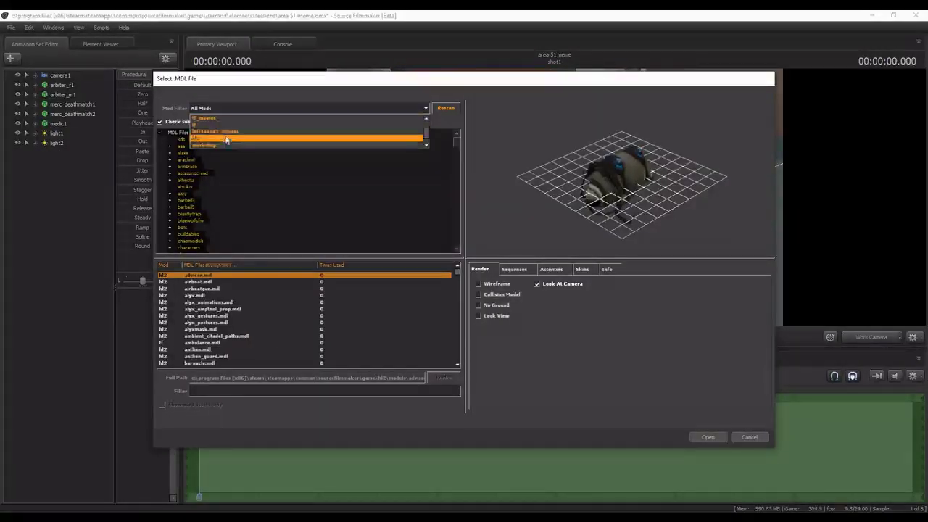
click(222, 138)
Preview workshop models such as modern_warfare_remastered weapons, enhanced_cosmetics and pyromancers_mask.
scroll(260, 311, down, 8)
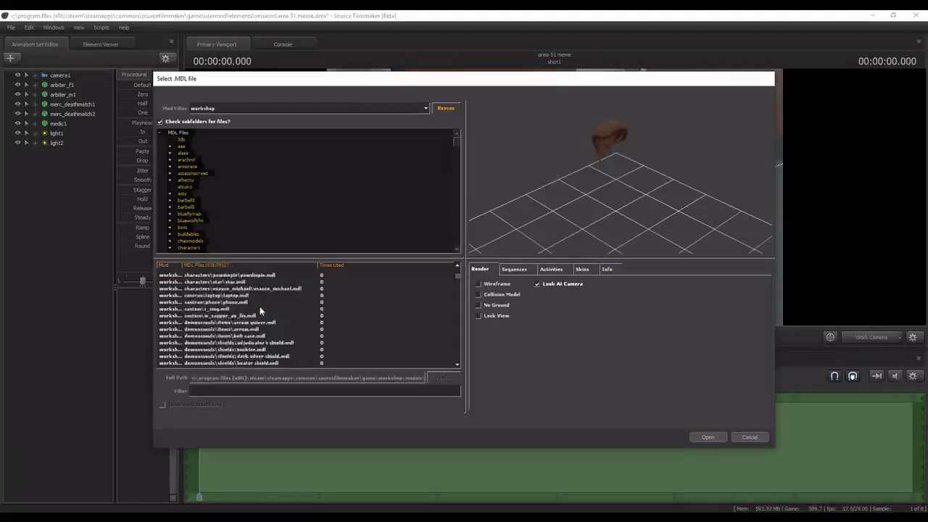
click(229, 358)
scroll(238, 349, down, 1)
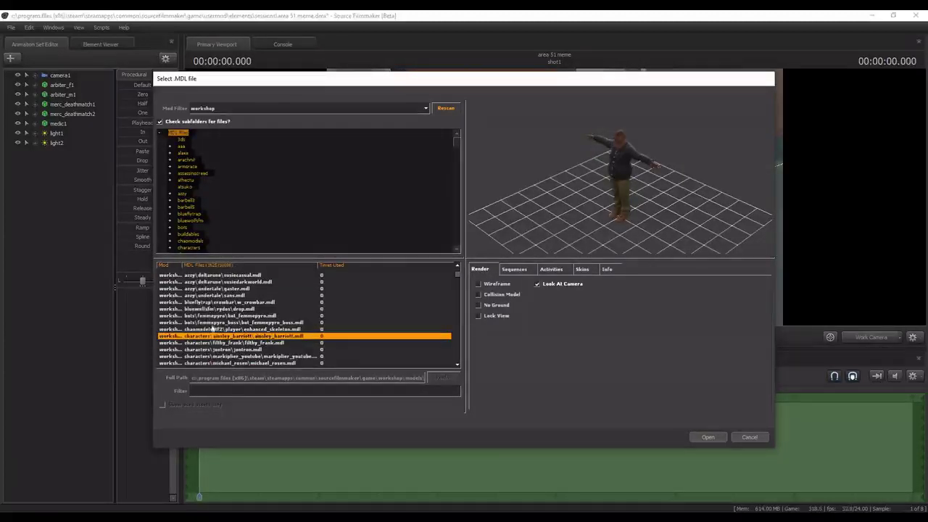
scroll(208, 310, up, 5)
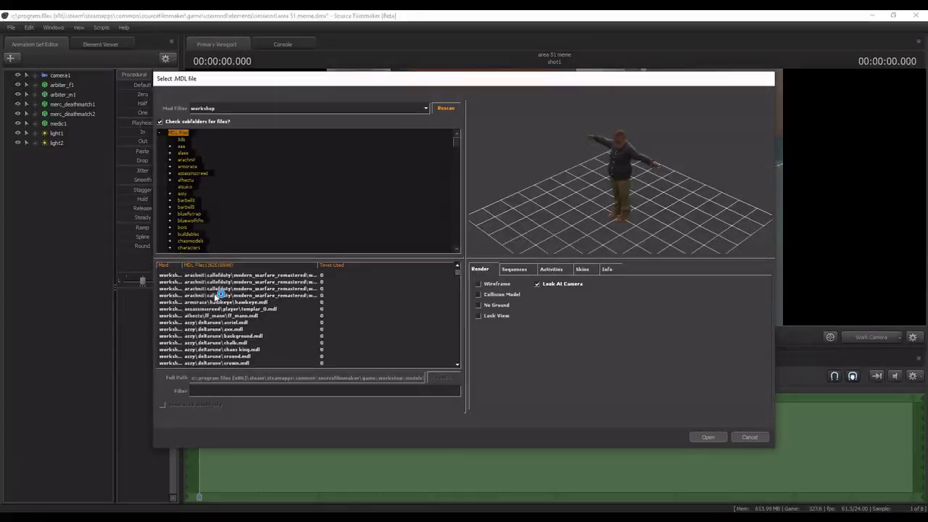
click(216, 295)
click(277, 276)
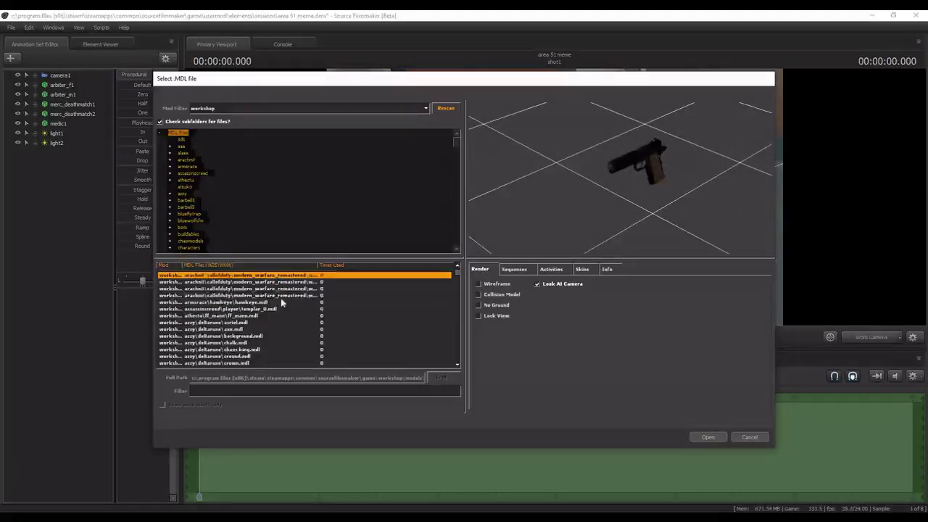
scroll(283, 282, up, 1)
click(287, 288)
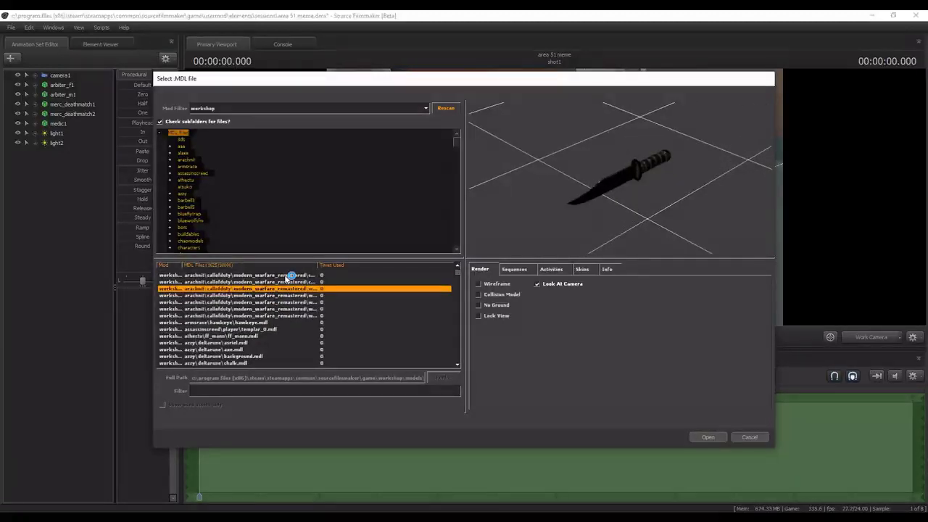
click(285, 281)
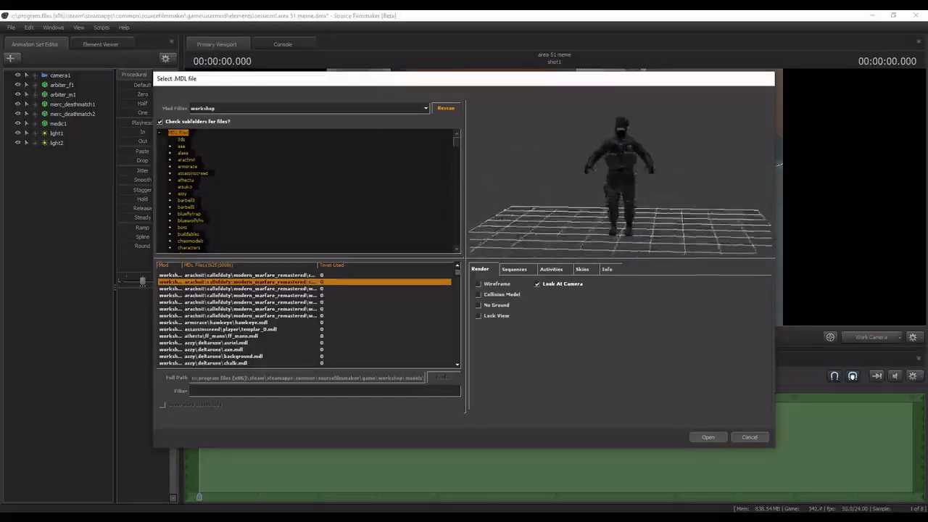
click(287, 276)
scroll(283, 284, up, 3)
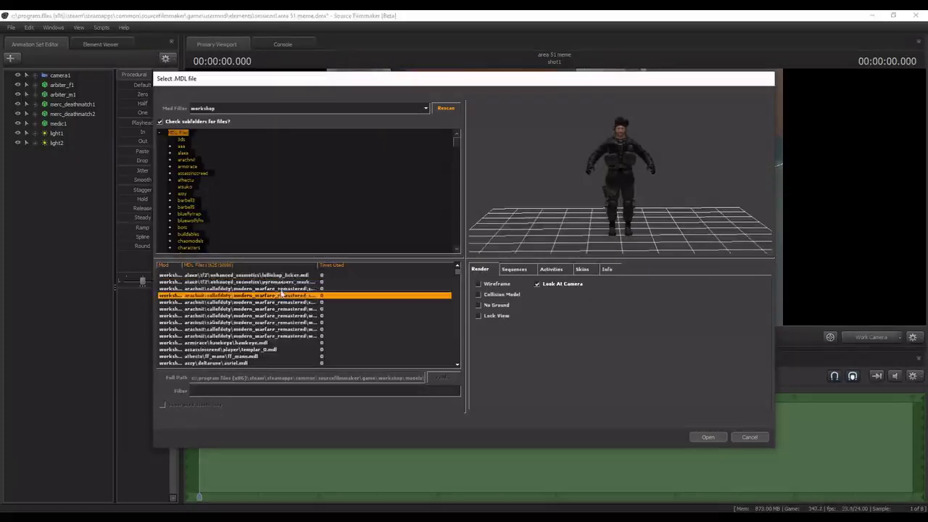
click(275, 288)
click(281, 282)
click(281, 289)
click(285, 295)
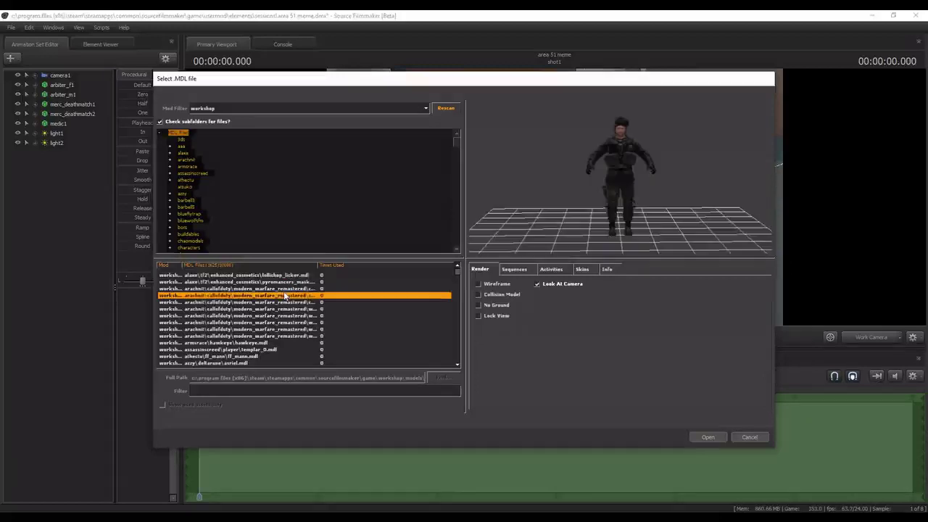
click(285, 288)
click(287, 302)
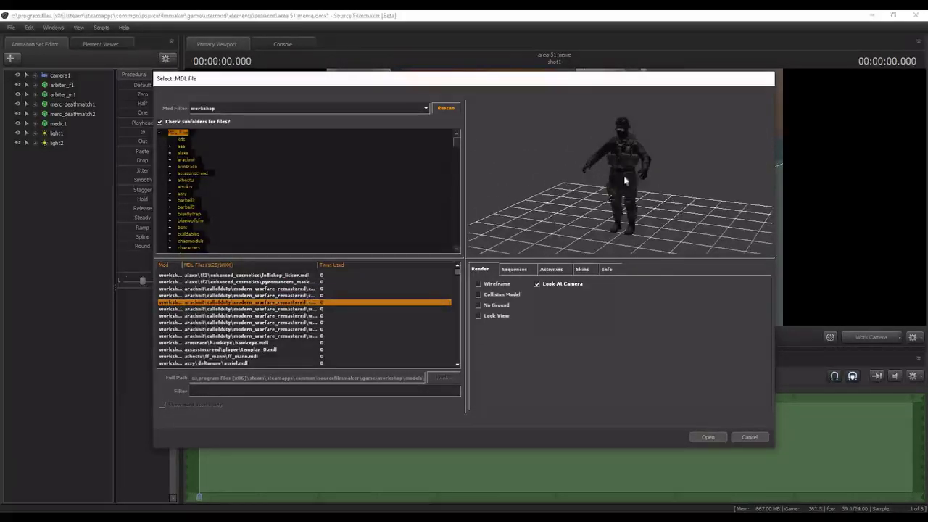
click(270, 315)
click(276, 322)
click(280, 336)
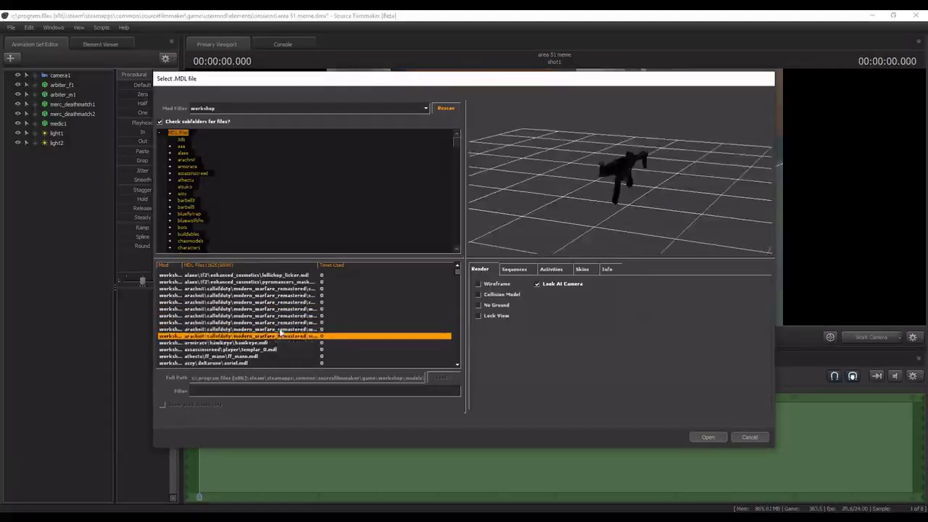
click(282, 328)
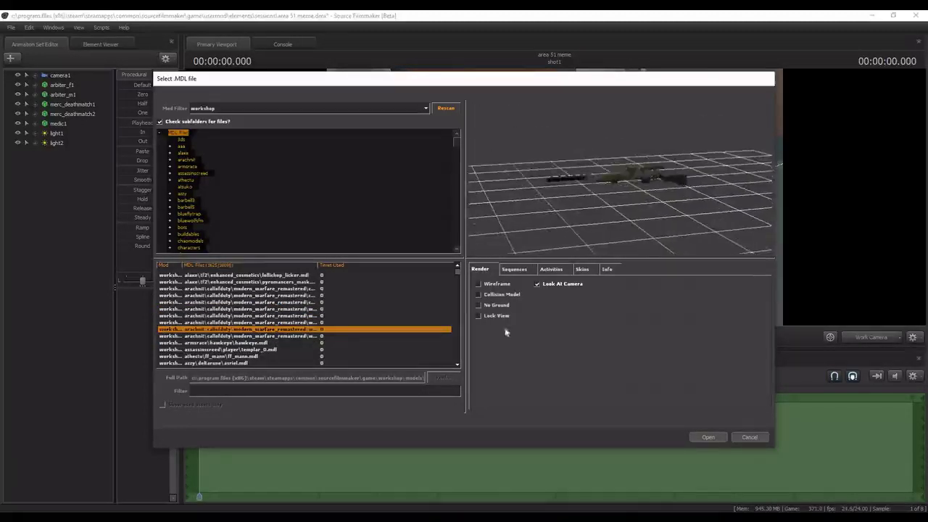
scroll(368, 310, up, 2)
click(259, 323)
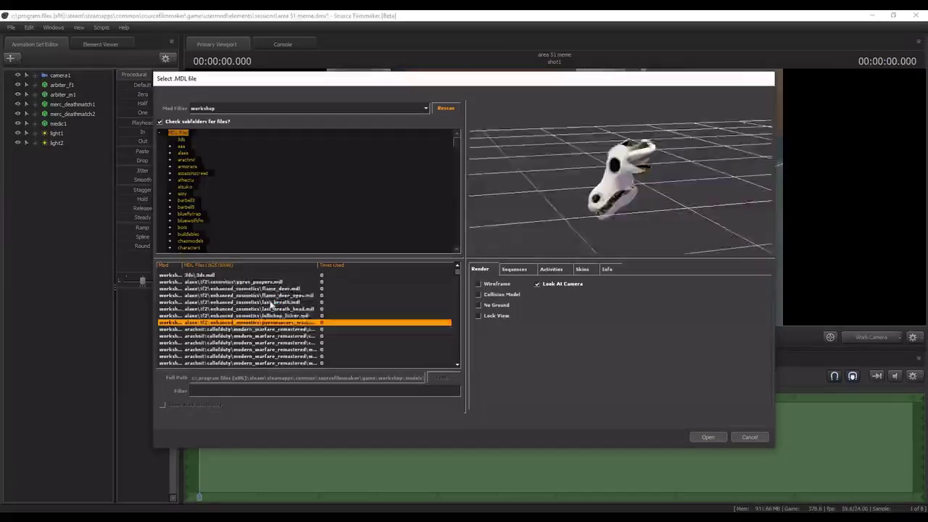
Browse further down, previewing animated_cloth, lockpick and enhanced_soldier_v3_normal models.
scroll(269, 304, down, 8)
scroll(270, 305, down, 5)
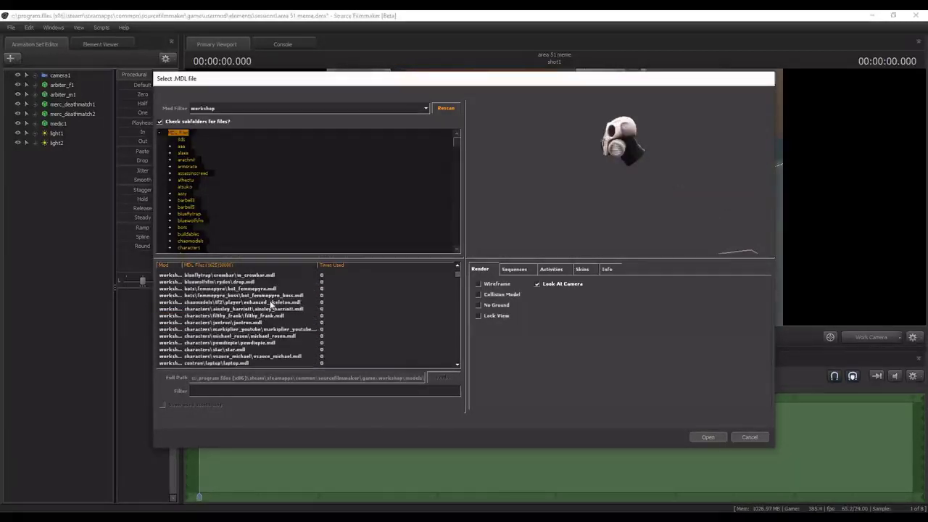
scroll(272, 305, down, 10)
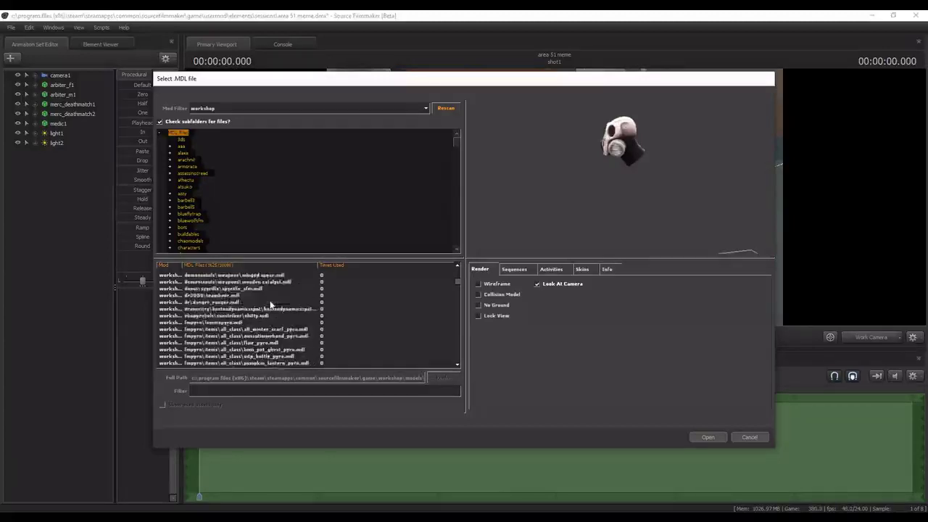
scroll(262, 328, down, 10)
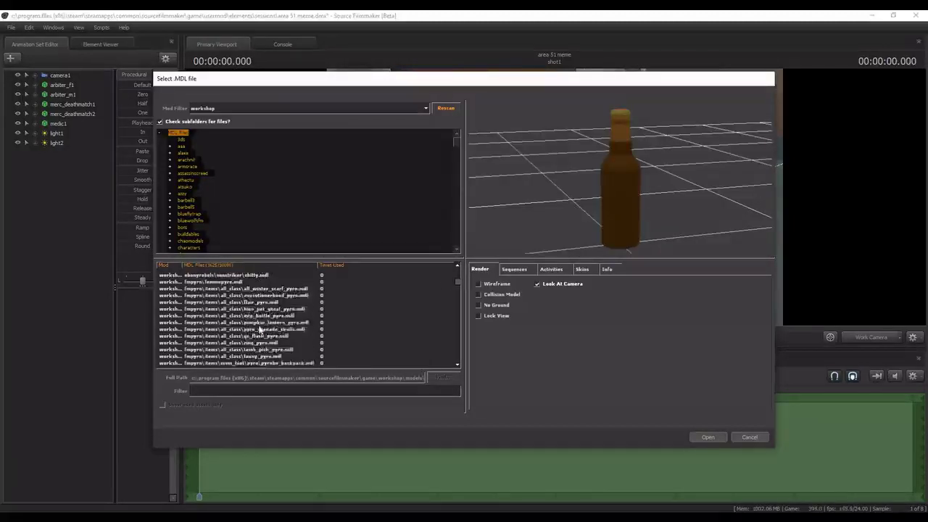
scroll(459, 293, down, 15)
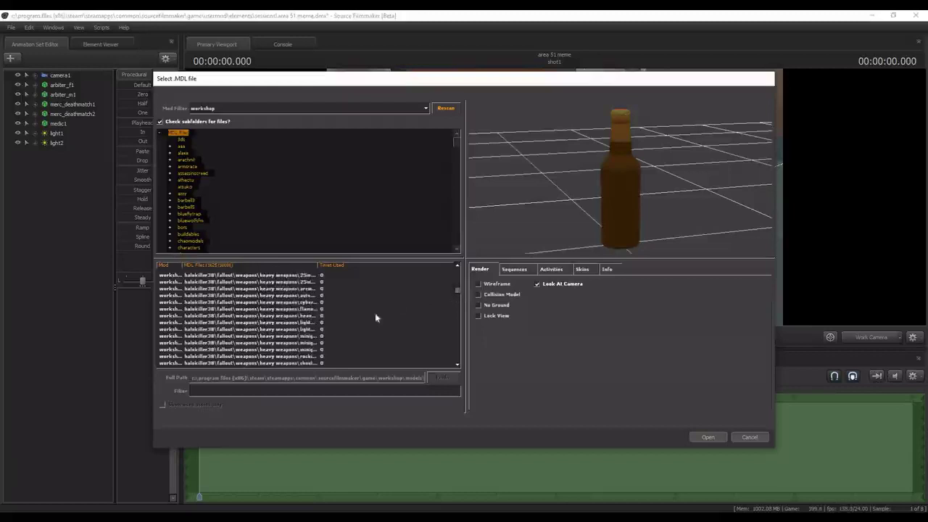
scroll(459, 294, down, 15)
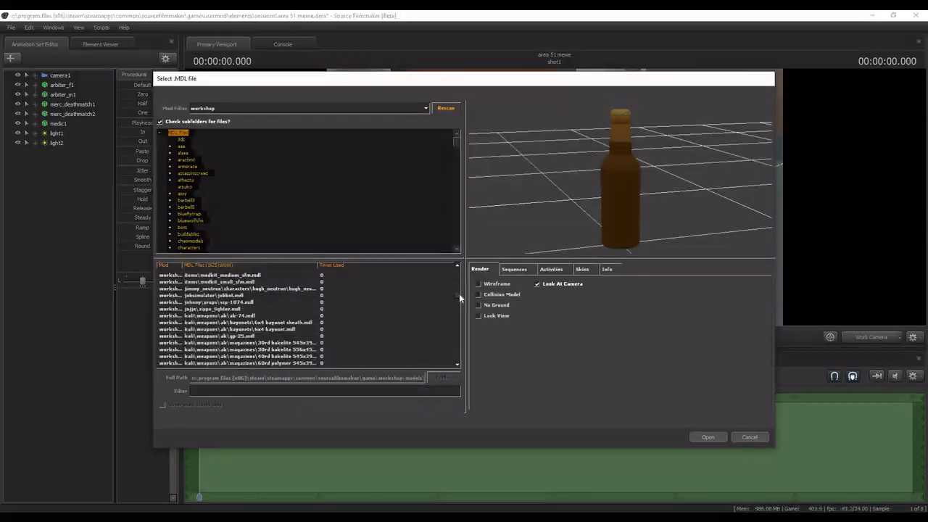
scroll(459, 309, down, 15)
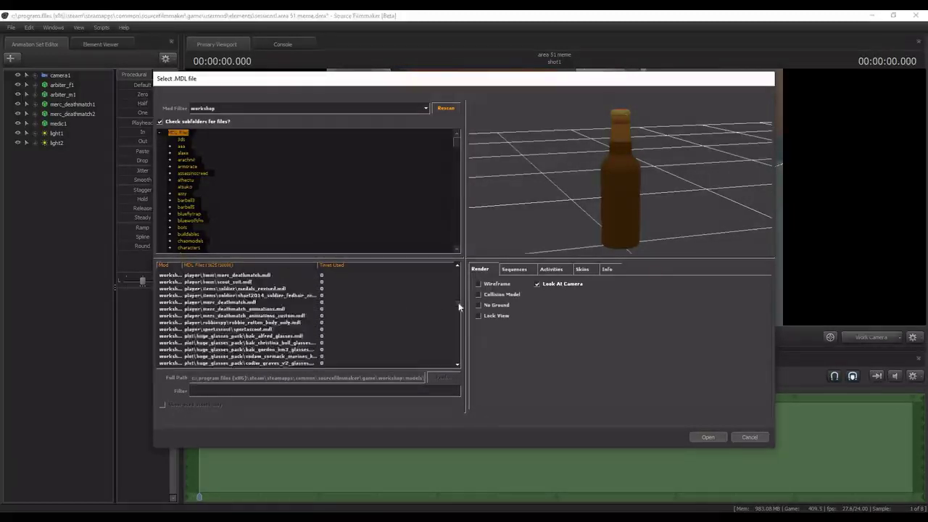
drag(459, 318, 455, 330)
scroll(364, 336, down, 15)
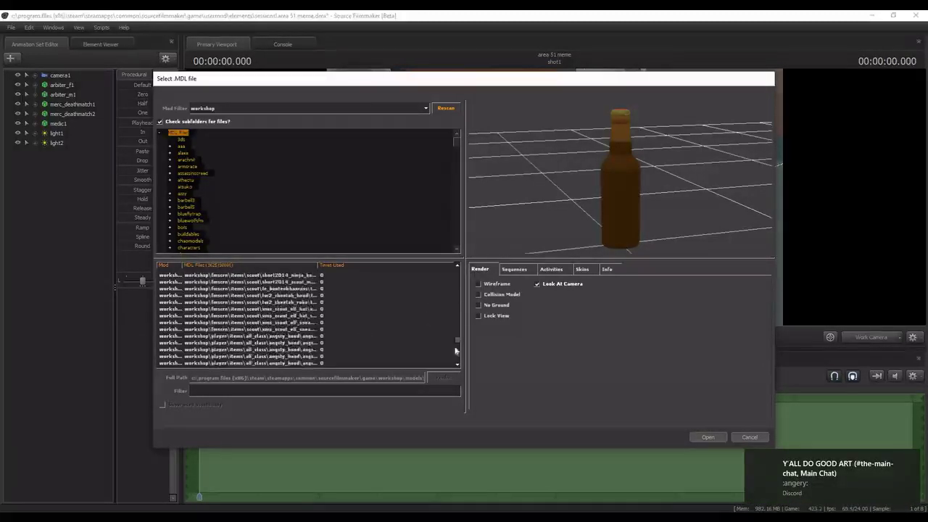
mouse_move(457, 339)
mouse_down()
mouse_move(452, 272)
mouse_move(454, 290)
mouse_up()
scroll(402, 328, down, 5)
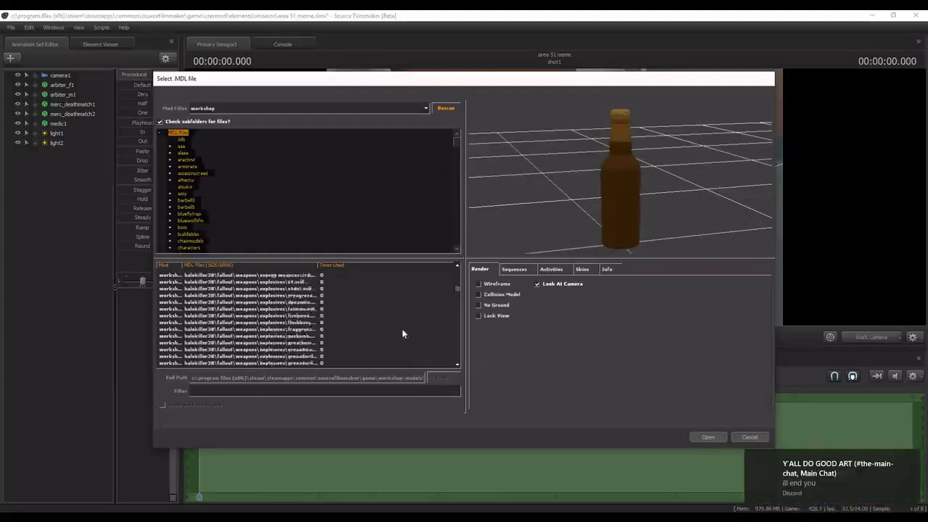
scroll(404, 328, down, 10)
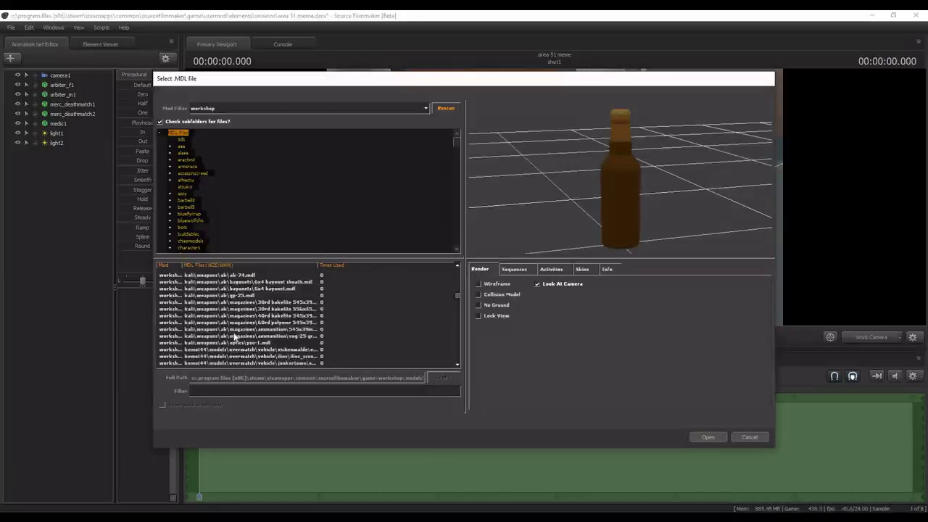
click(213, 289)
scroll(239, 319, down, 3)
click(262, 337)
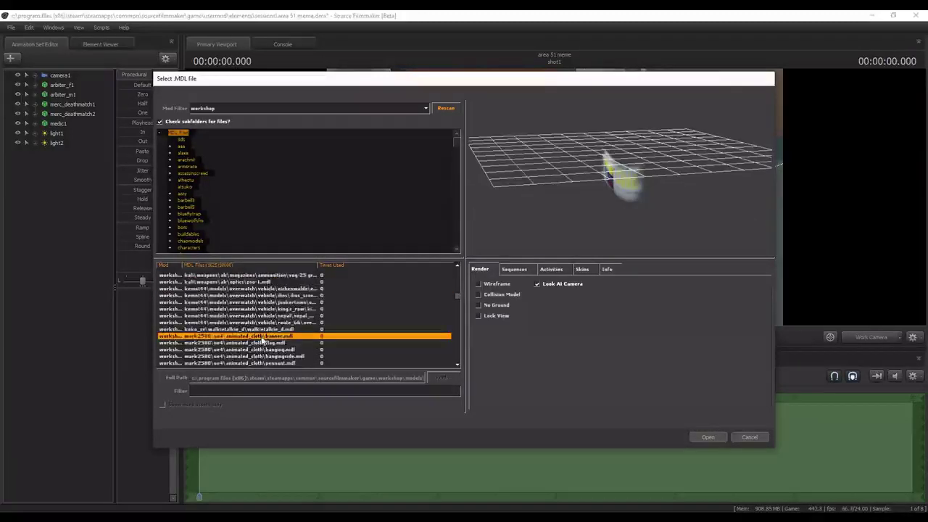
scroll(261, 326, down, 10)
click(255, 344)
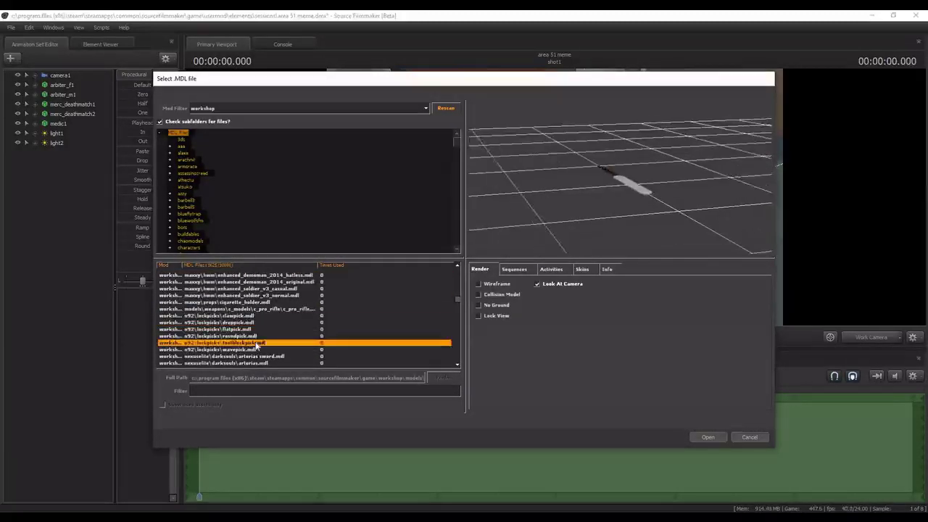
scroll(257, 355, down, 1)
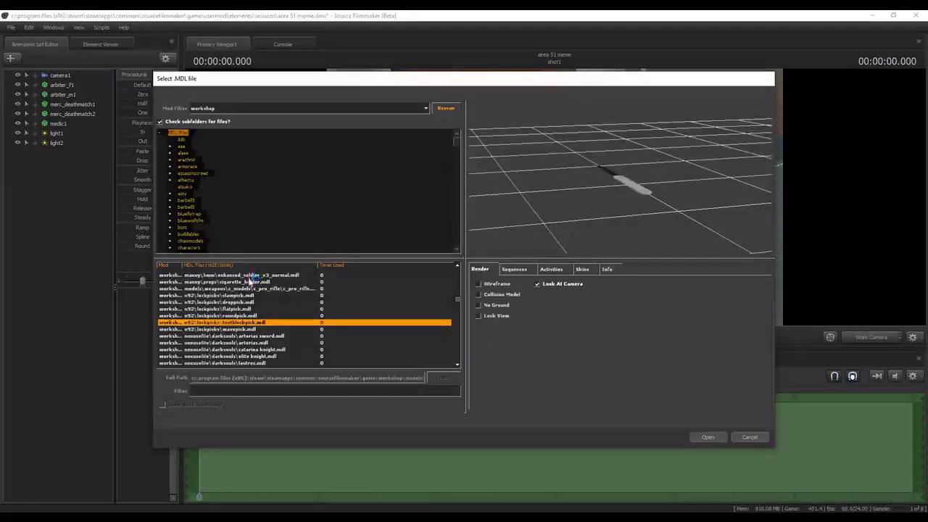
click(249, 281)
Keep scrolling the list, previewing the heavy_suit, merc_deathmatch and glasses models.
scroll(270, 358, down, 4)
scroll(272, 351, down, 5)
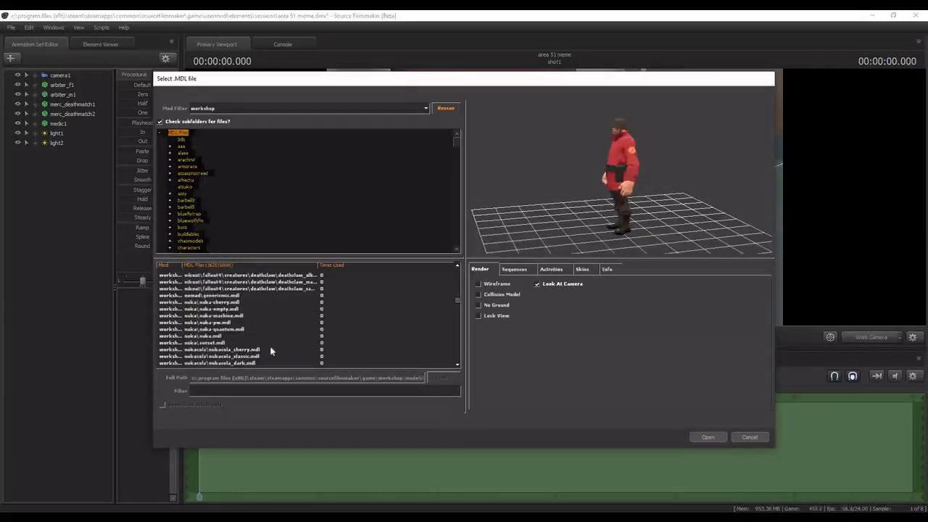
scroll(272, 344, down, 2)
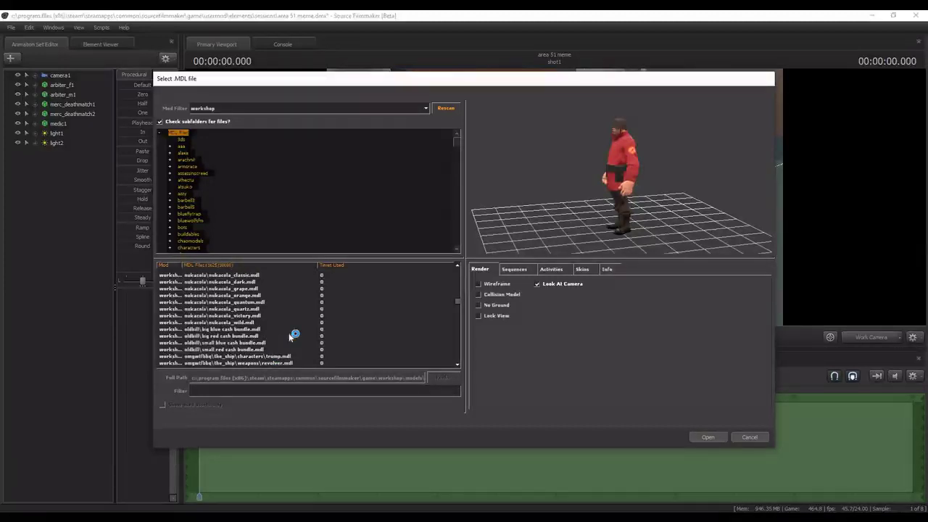
scroll(290, 335, down, 5)
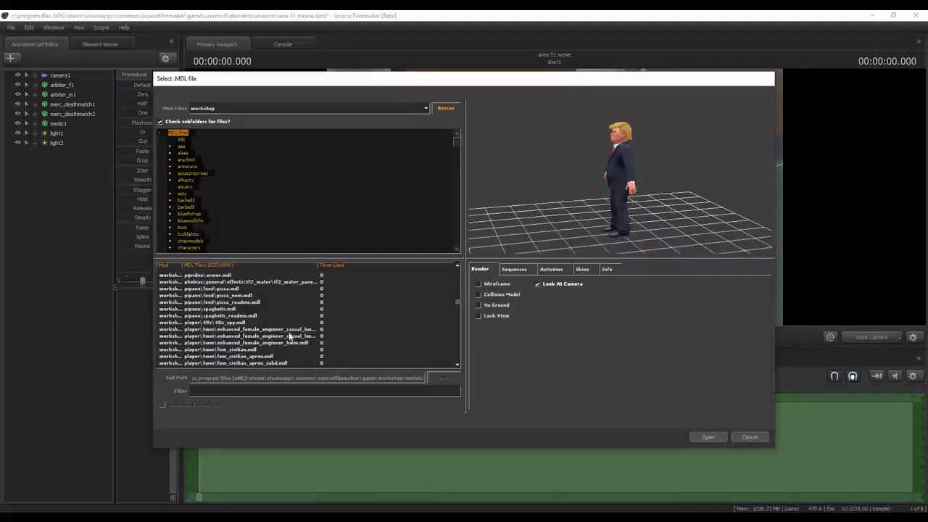
scroll(289, 336, down, 3)
click(249, 350)
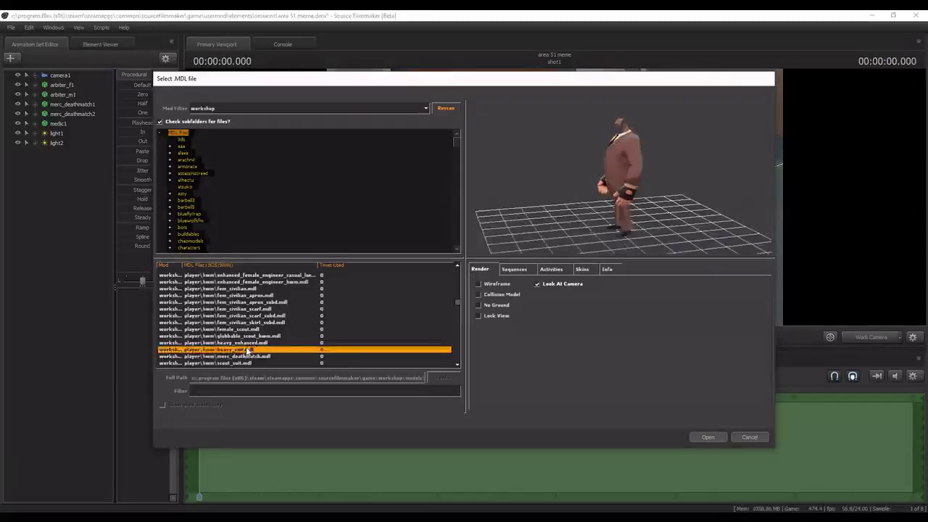
scroll(249, 350, down, 3)
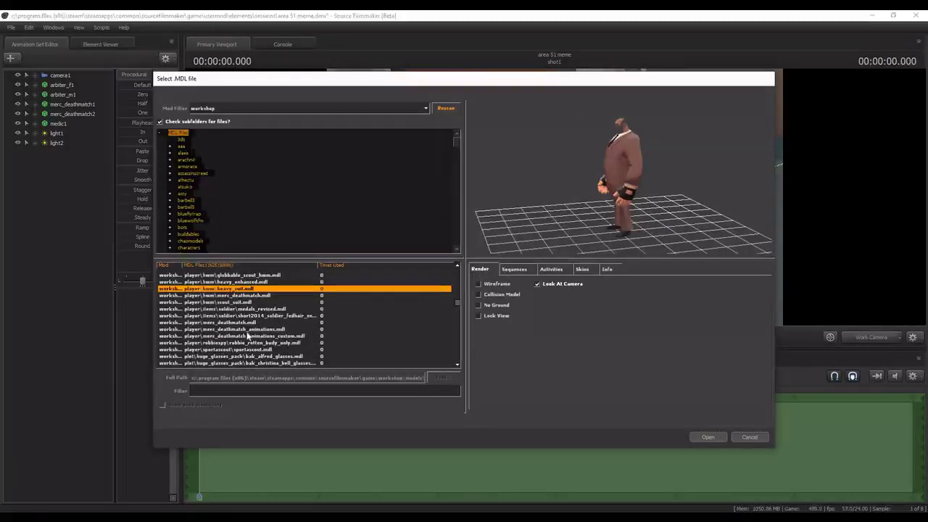
scroll(247, 336, down, 1)
click(258, 317)
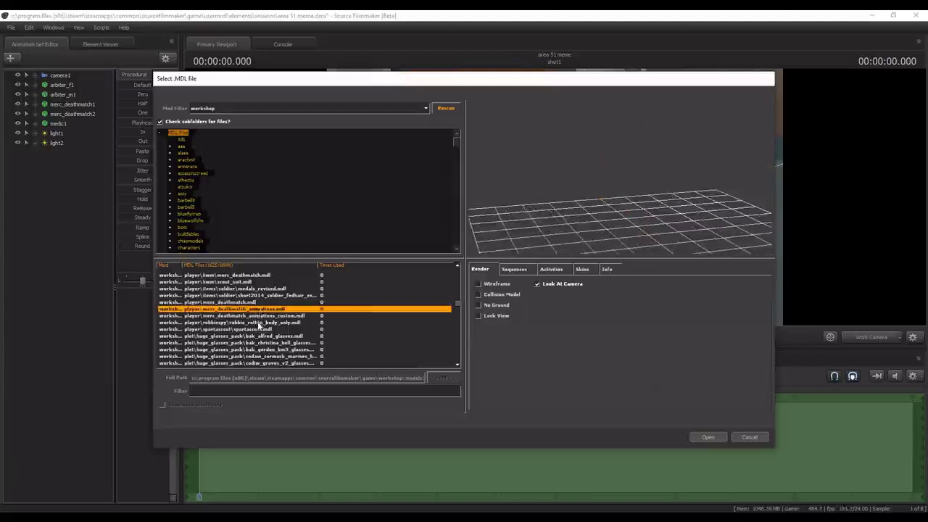
scroll(257, 319, down, 2)
click(259, 325)
scroll(259, 327, down, 2)
scroll(258, 328, down, 10)
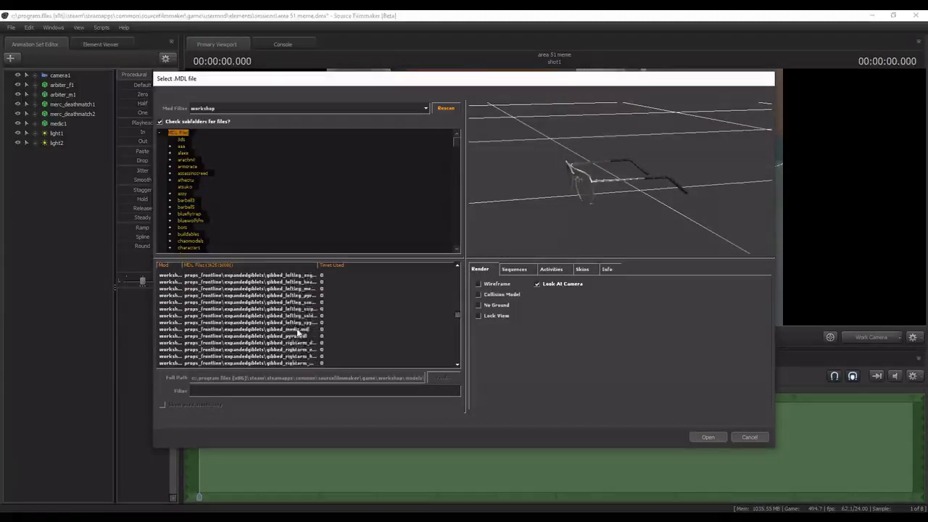
scroll(299, 330, down, 15)
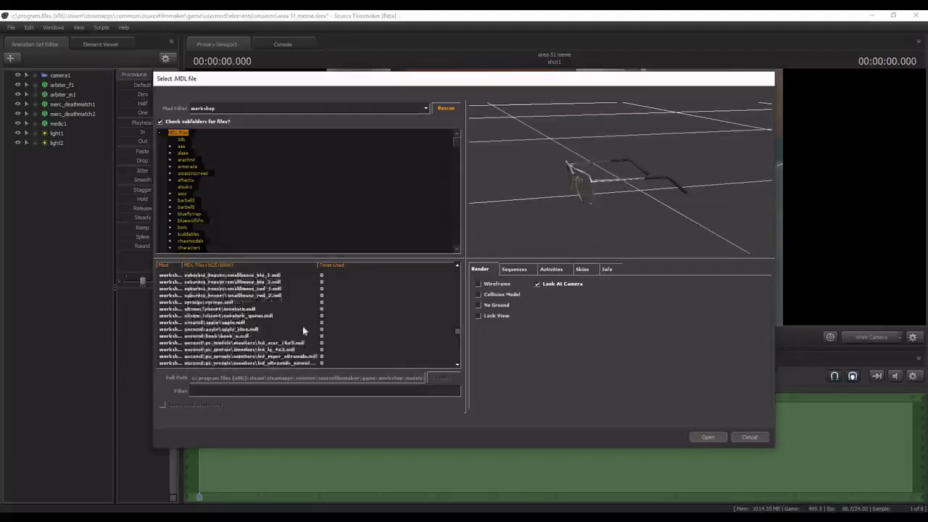
scroll(304, 331, down, 15)
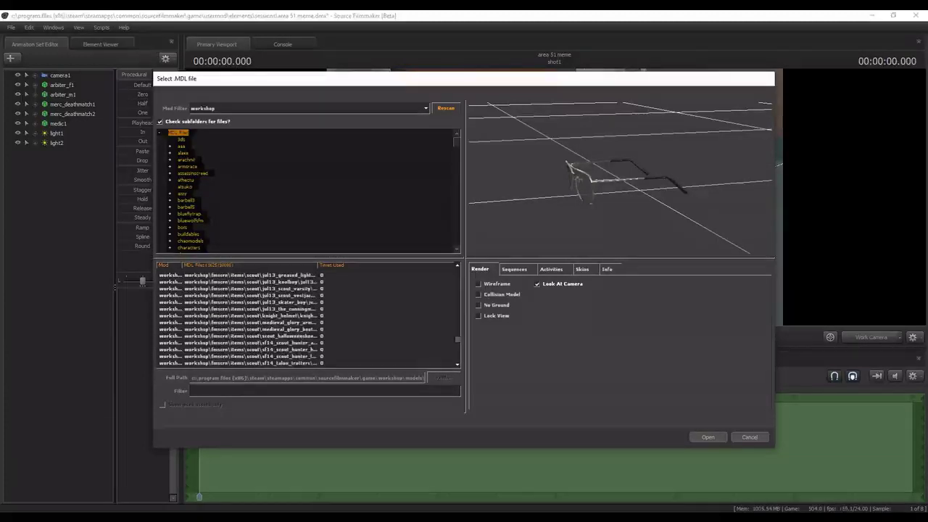
Filter the list with 'er' and preview the sledgehammer, kali magazine and merc_deathmatch models.
text(me)
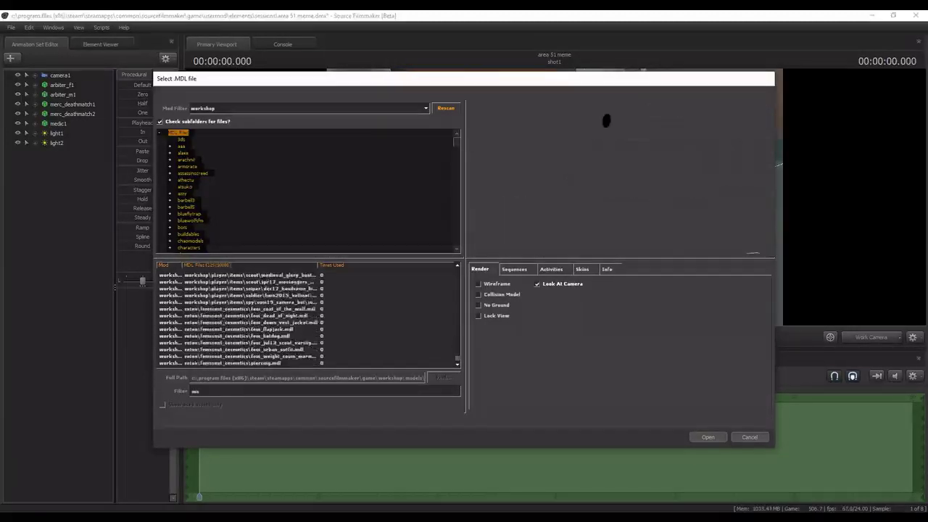
text(r)
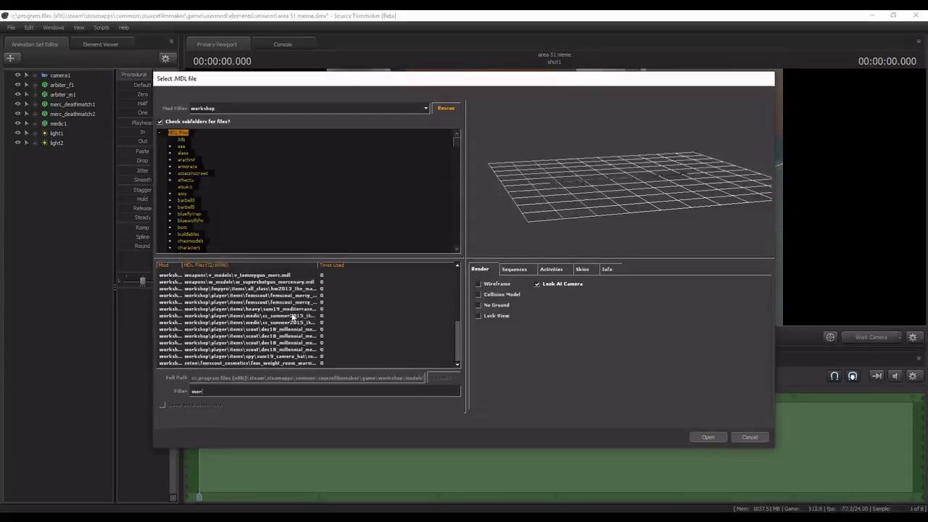
scroll(293, 317, up, 5)
click(224, 304)
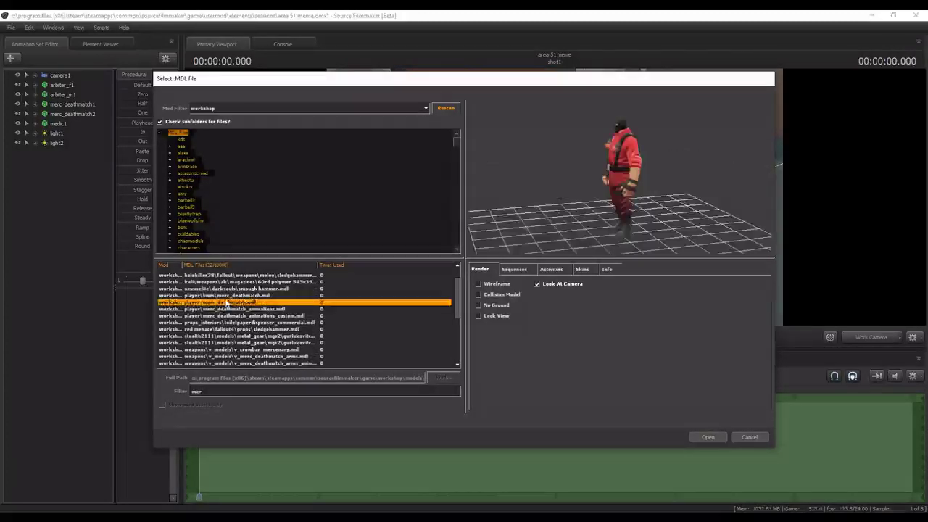
scroll(226, 303, up, 1)
click(227, 304)
click(238, 295)
click(241, 290)
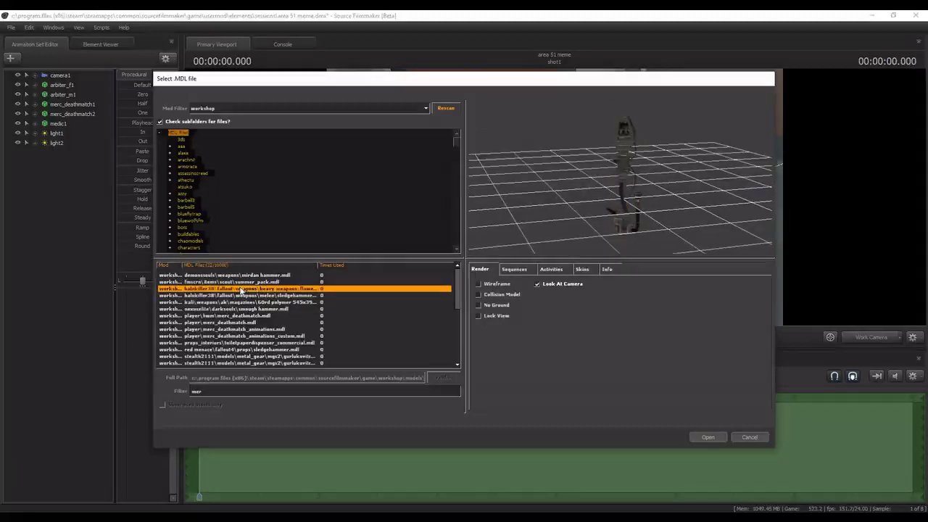
click(263, 302)
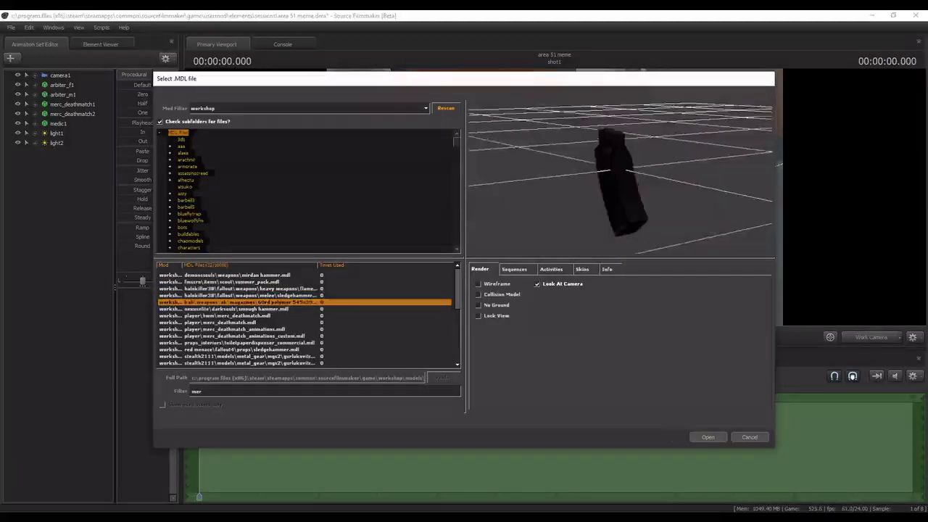
click(264, 316)
Filter for 'soldier' and load enhanced_soldier_v3_normal.mdl into the scene.
text(soldier)
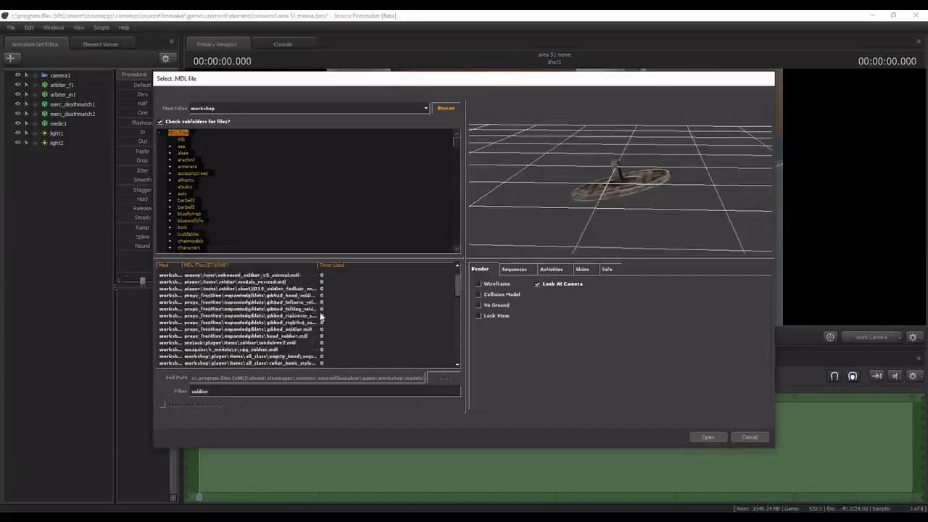
click(279, 283)
click(279, 289)
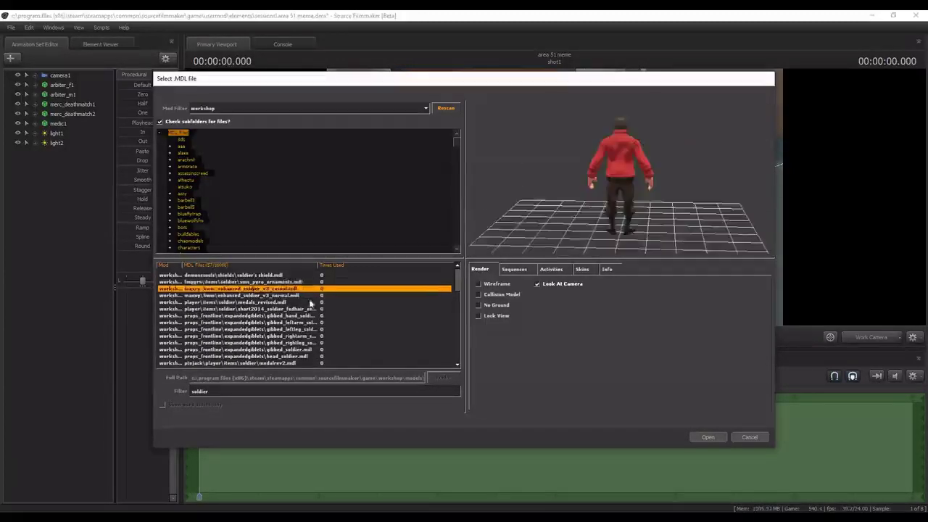
drag(581, 210, 721, 235)
click(288, 296)
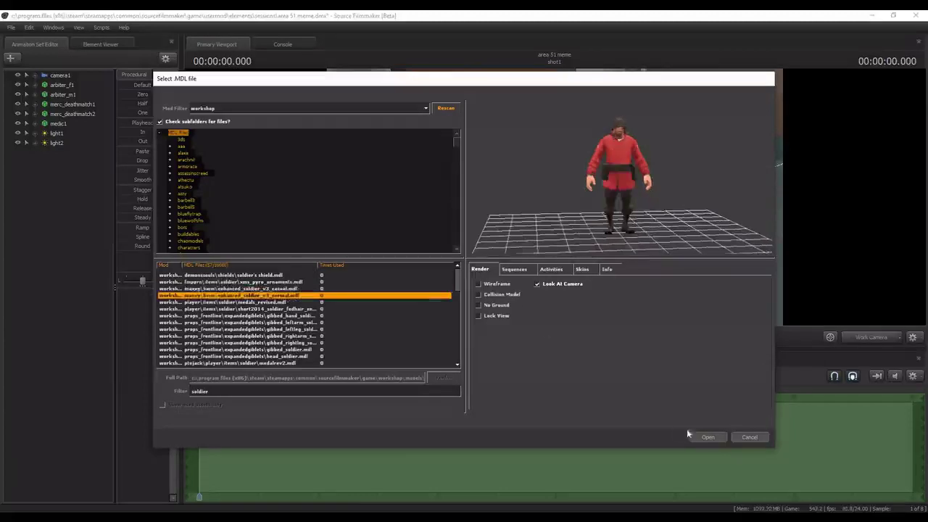
key(Return)
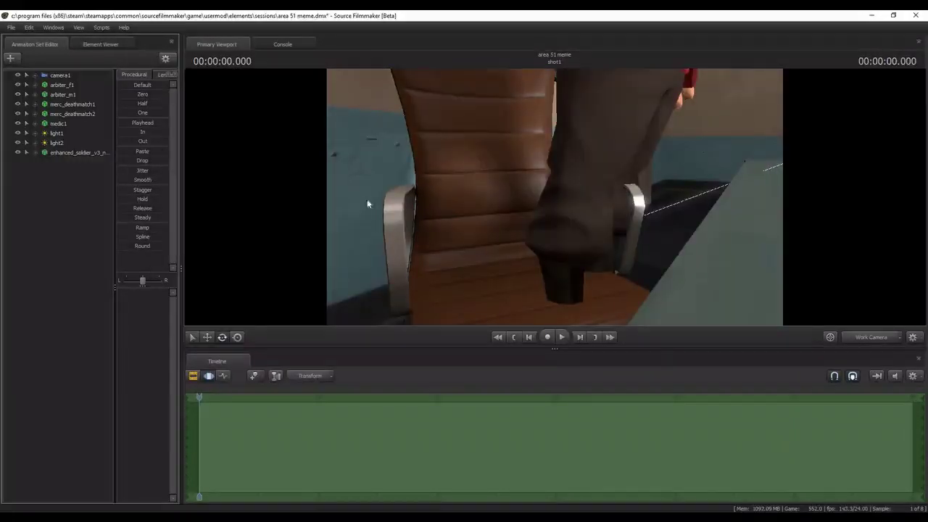
Select and frame the enhanced soldier, then apply the rig_biped_simple rig to it.
click(94, 154)
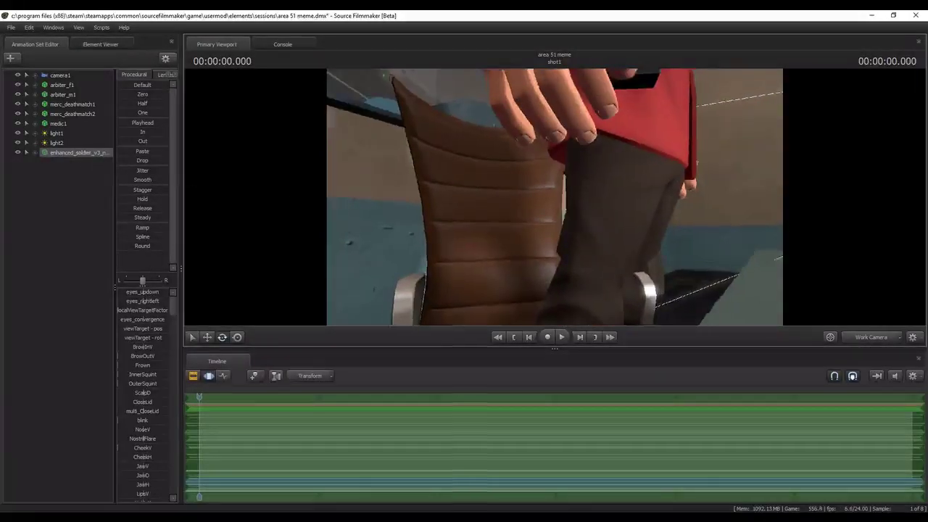
key(f)
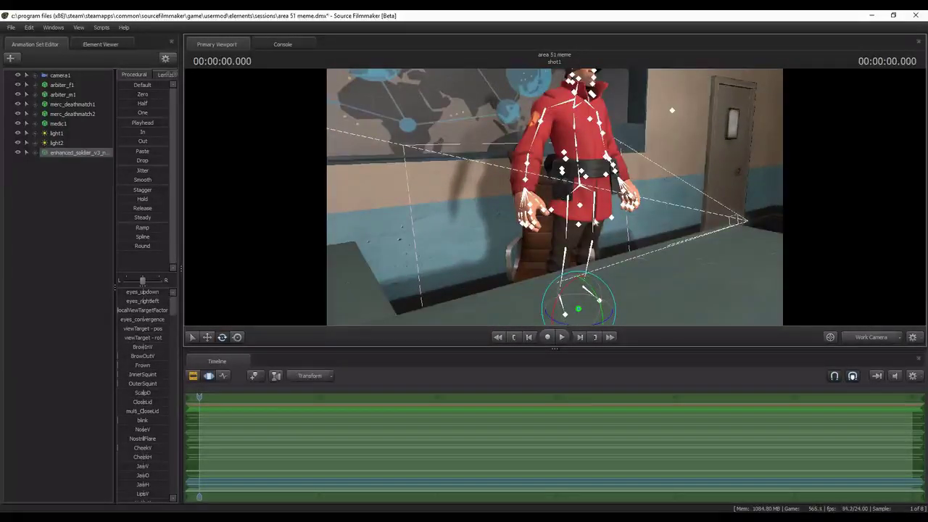
click(32, 155)
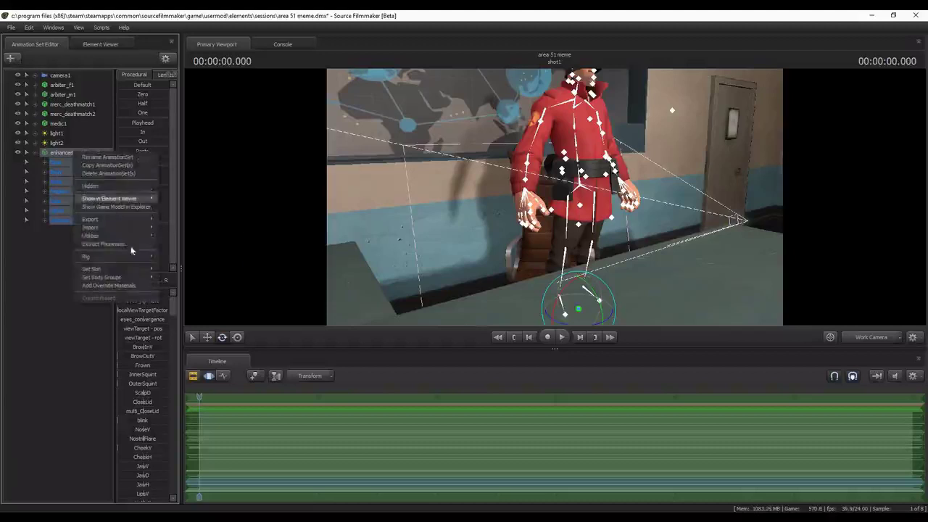
mouse_move(142, 256)
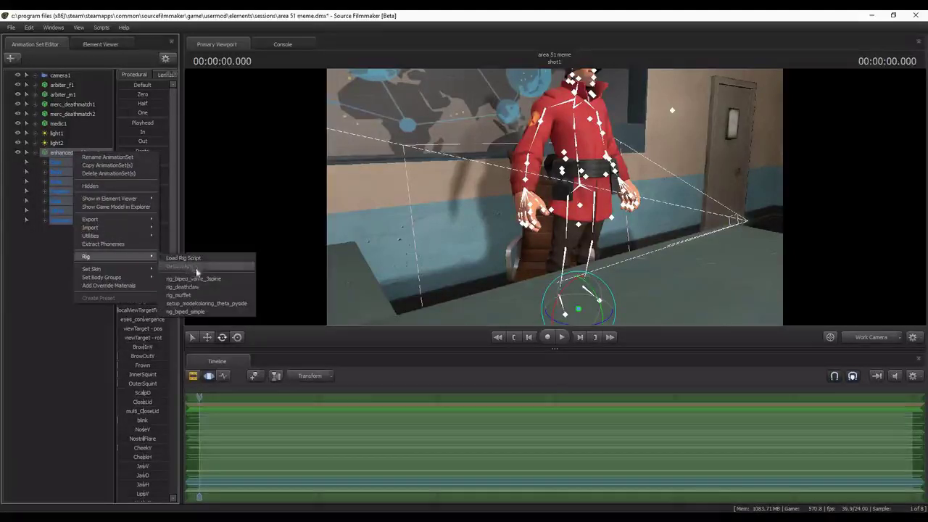
click(186, 311)
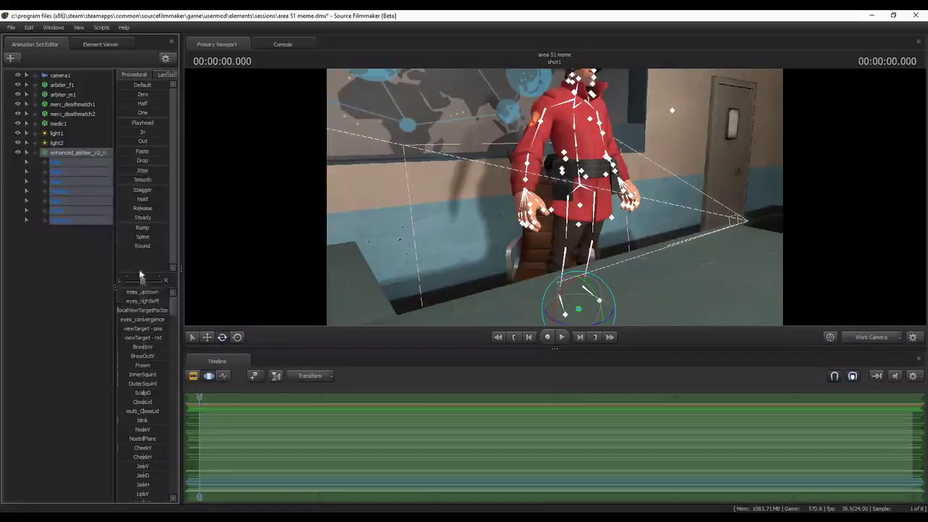
Raise rig_foot_R and rig_foot_L with the move gizmo so the soldier's knees bend on the chair.
click(44, 182)
click(70, 191)
click(55, 191)
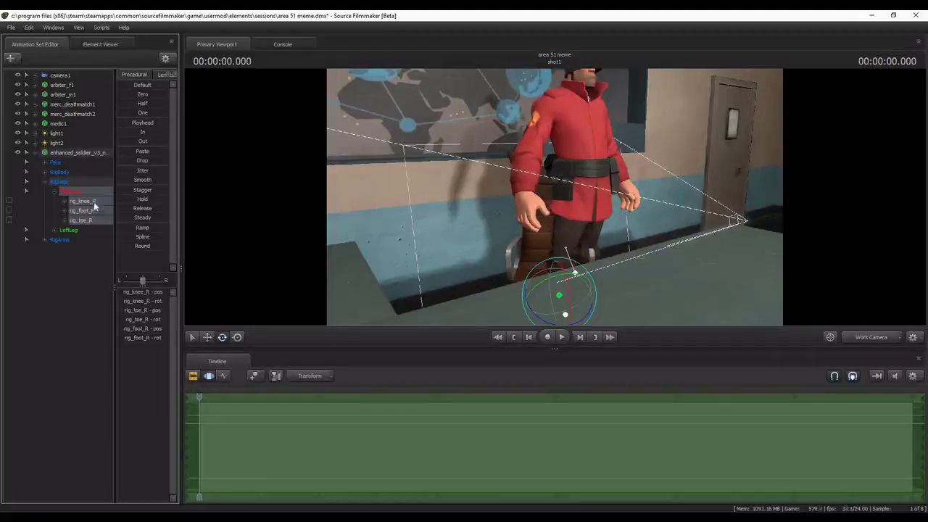
click(93, 210)
click(207, 337)
mouse_move(601, 307)
mouse_down()
mouse_move(611, 266)
mouse_move(614, 283)
mouse_move(606, 277)
mouse_up()
click(53, 230)
click(82, 249)
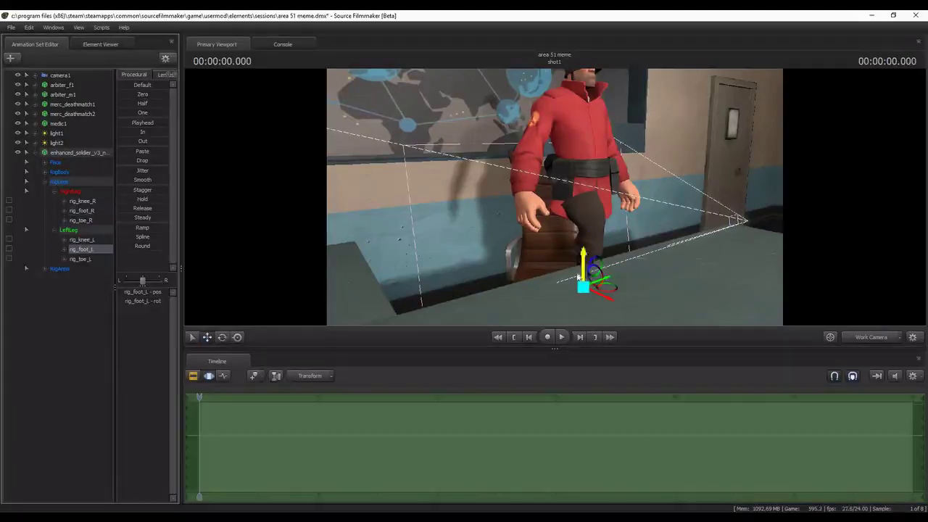
mouse_move(589, 284)
mouse_down()
mouse_move(614, 232)
mouse_move(599, 210)
mouse_up()
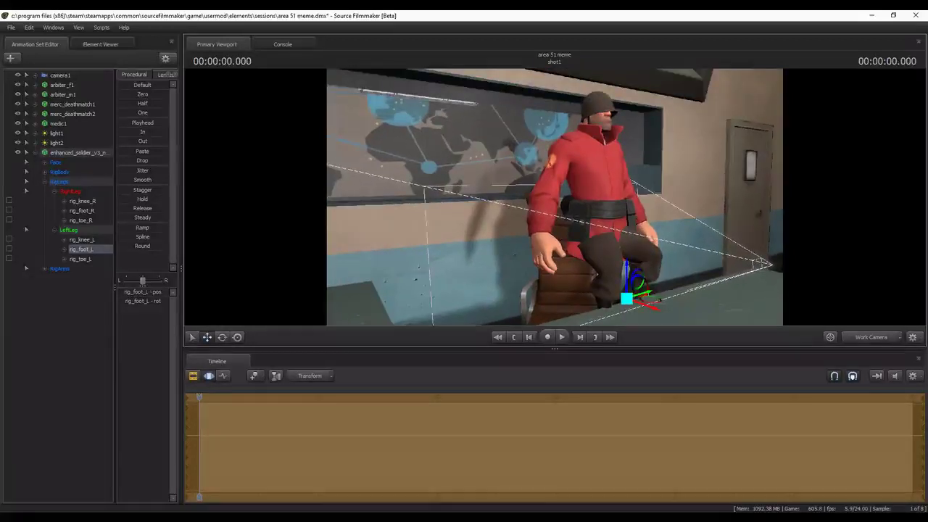
click(45, 181)
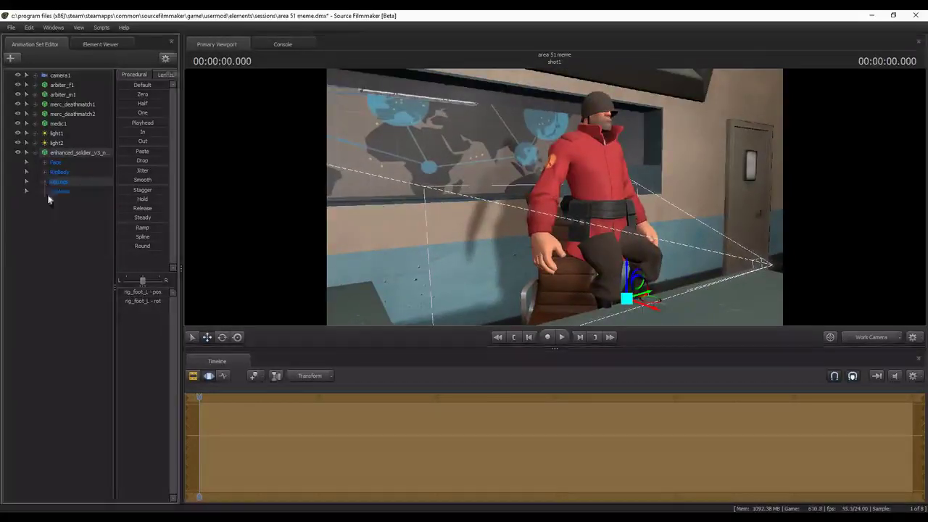
click(45, 172)
Detach the biped rig from the soldier animation set.
click(72, 153)
right_click(69, 153)
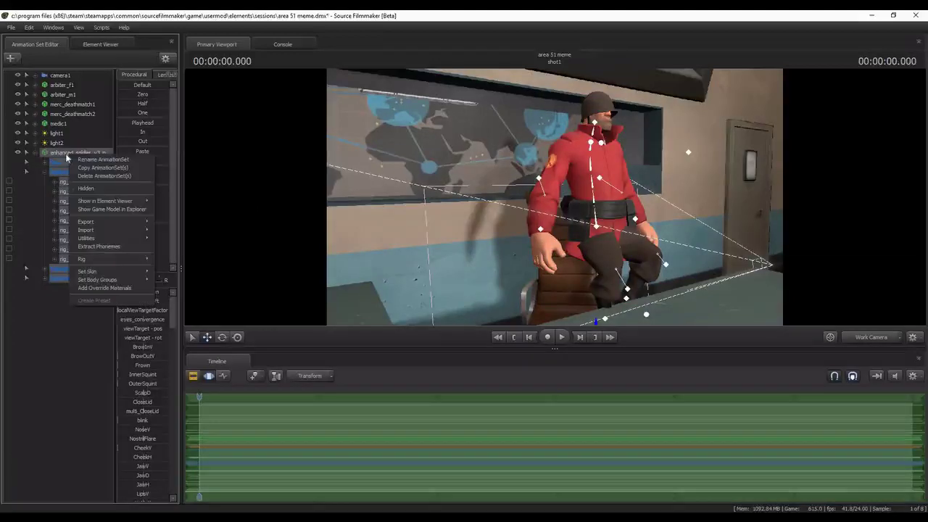
mouse_move(123, 259)
mouse_move(176, 271)
click(263, 270)
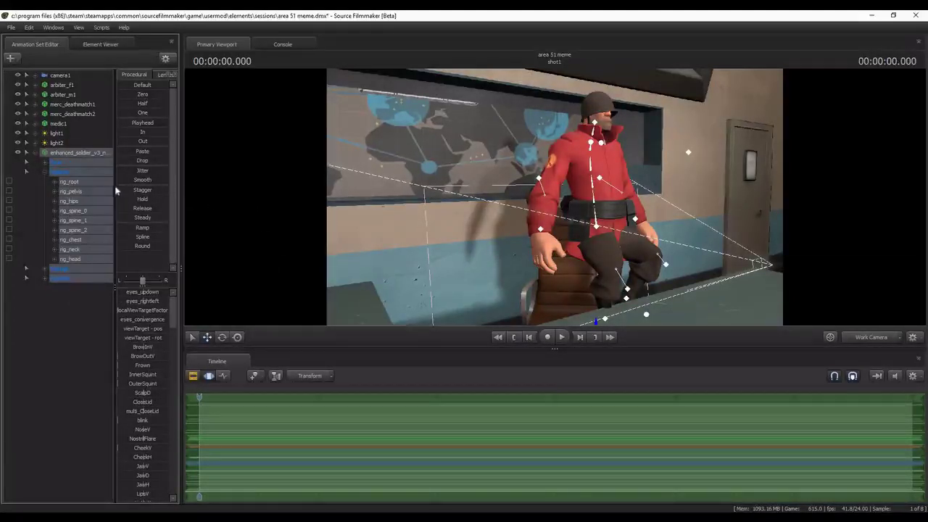
Shift the soldier's bip_pelvis bone left and down so he sits in the office chair.
click(71, 191)
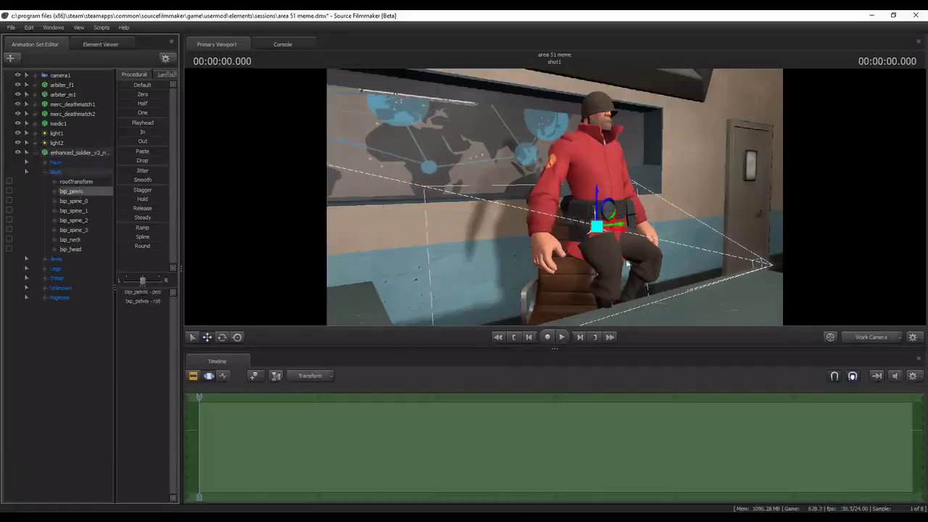
mouse_move(628, 265)
mouse_down()
mouse_move(321, 277)
mouse_move(296, 304)
mouse_up()
key(e)
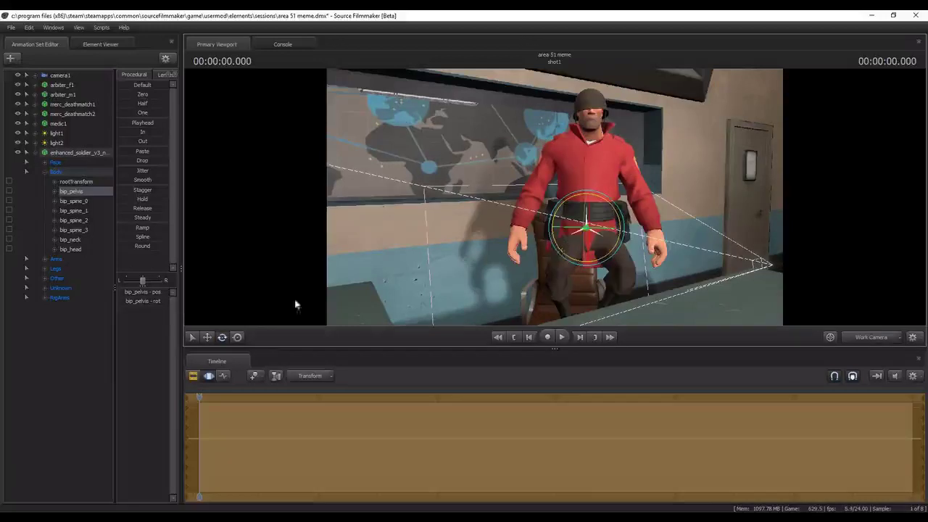
key(w)
mouse_move(588, 232)
mouse_down()
mouse_move(568, 234)
mouse_move(563, 259)
mouse_move(605, 182)
mouse_move(636, 197)
mouse_move(858, 207)
mouse_move(478, 167)
mouse_move(507, 218)
mouse_up()
mouse_move(545, 253)
mouse_down()
mouse_move(573, 239)
mouse_move(493, 218)
mouse_up()
Select the upper spine, bip_spine_1 and head bones with the rotate tool active.
click(81, 220)
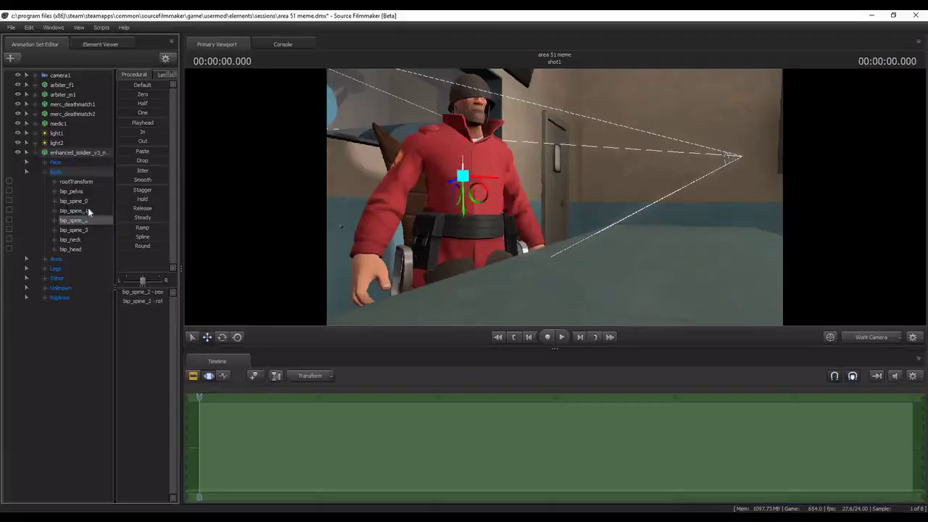
key(e)
click(73, 210)
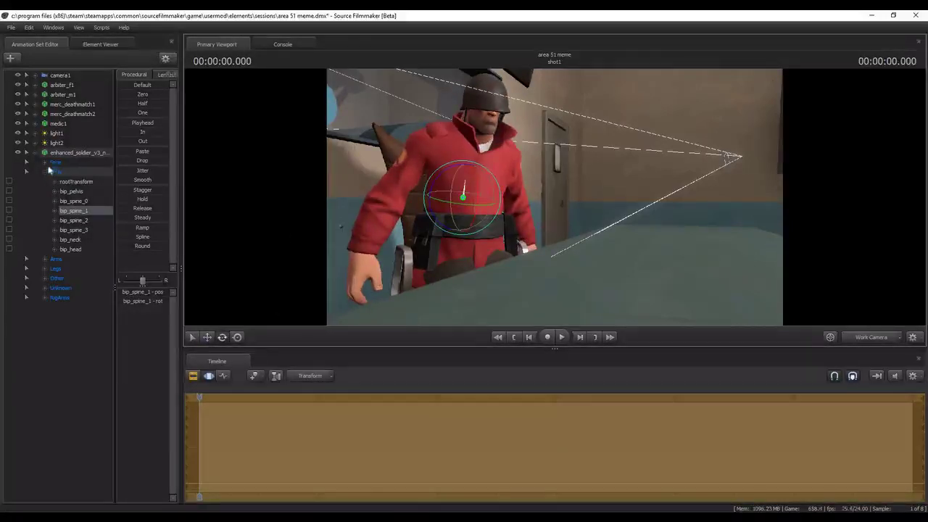
click(72, 248)
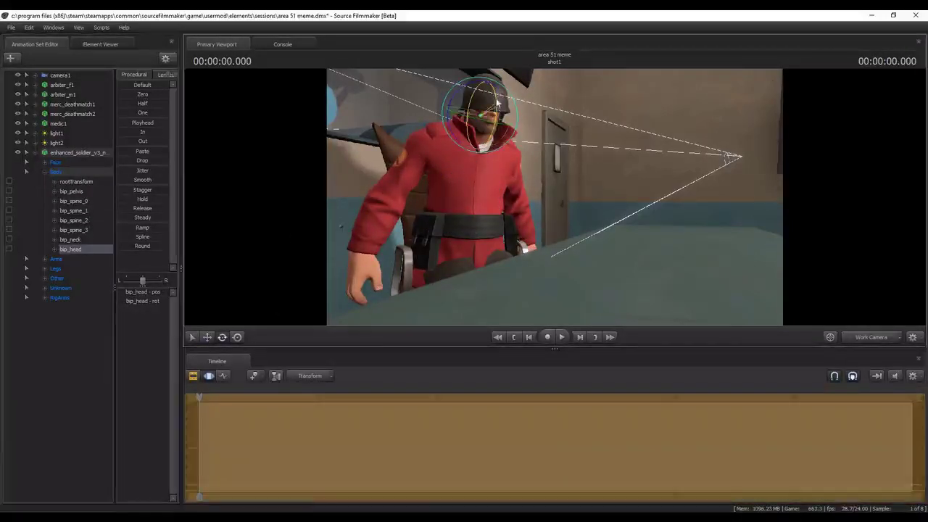